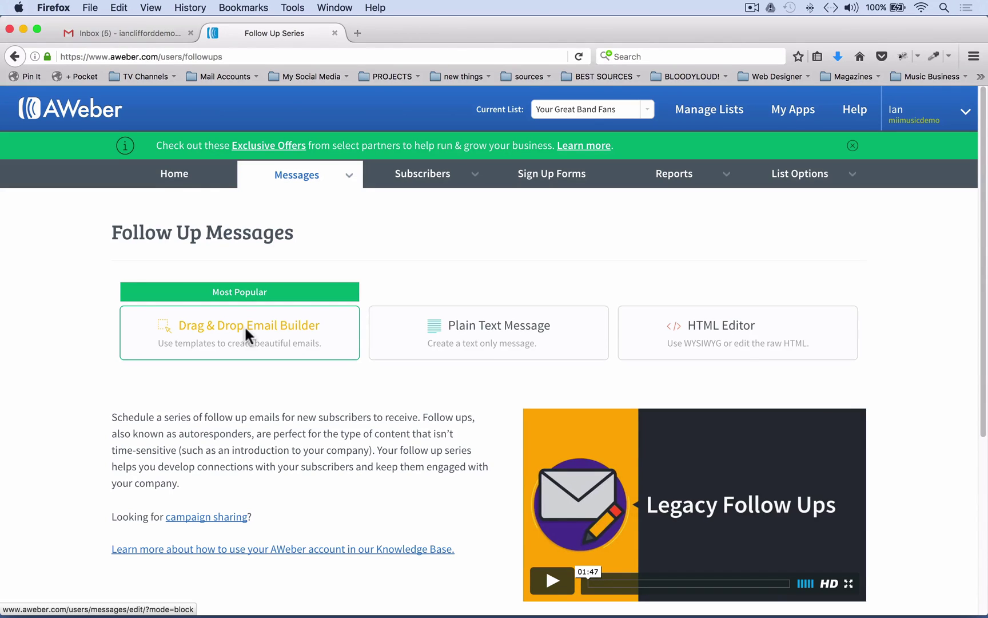
Start a Drag & Drop follow-up email and copy the whole download-reminder draft from TextEdit
{"action": "left_click", "coordinate": [244, 325]}
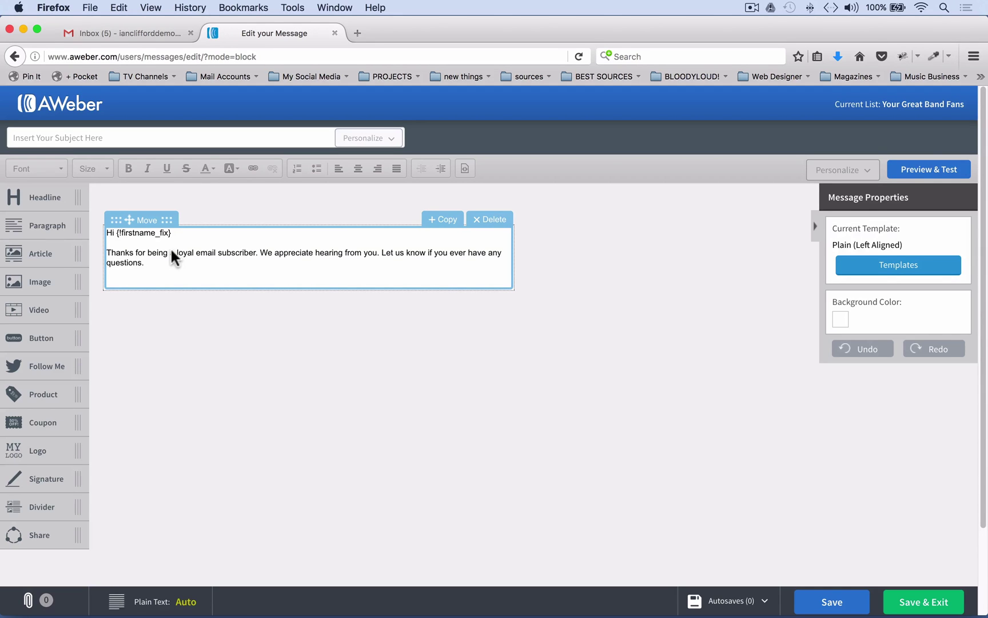
{"action": "key", "text": "ctrl+Right"}
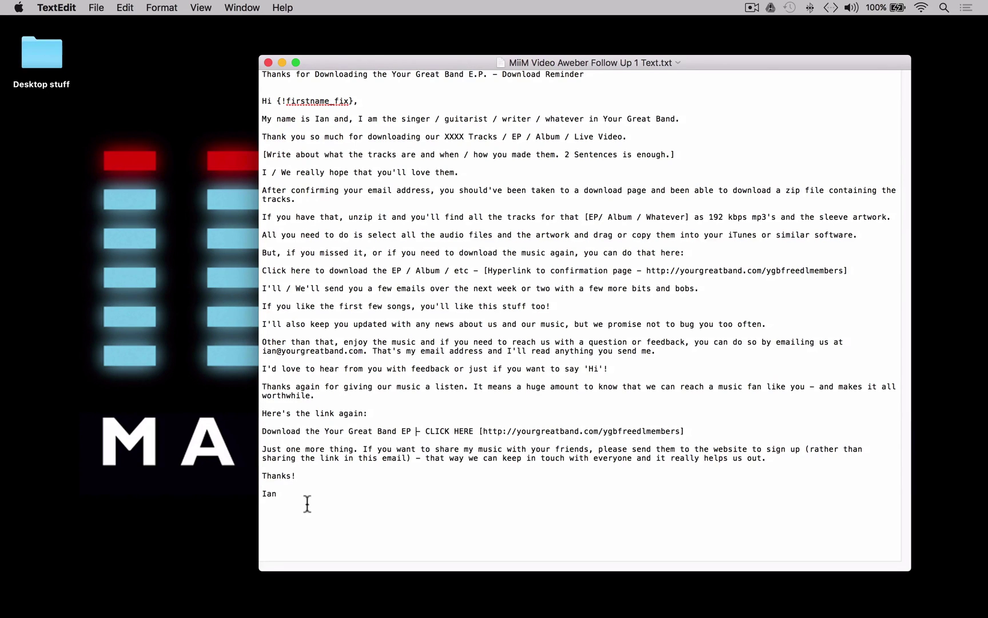
{"action": "left_click_drag", "start_coordinate": [308, 504], "coordinate": [256, 69]}
{"action": "right_click", "coordinate": [393, 183]}
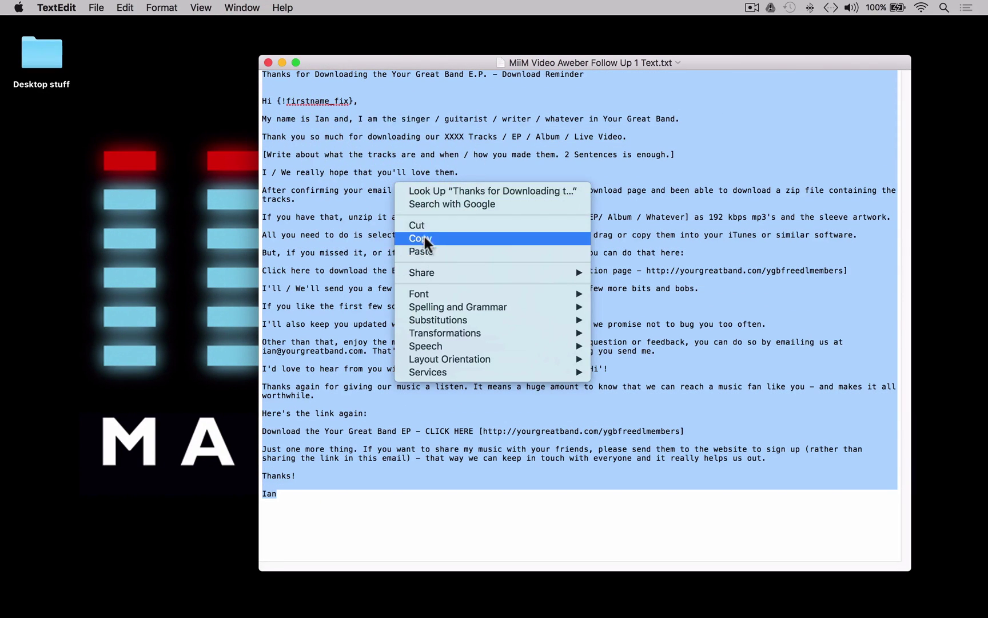
{"action": "left_click", "coordinate": [424, 237]}
{"action": "key", "text": "ctrl+Left"}
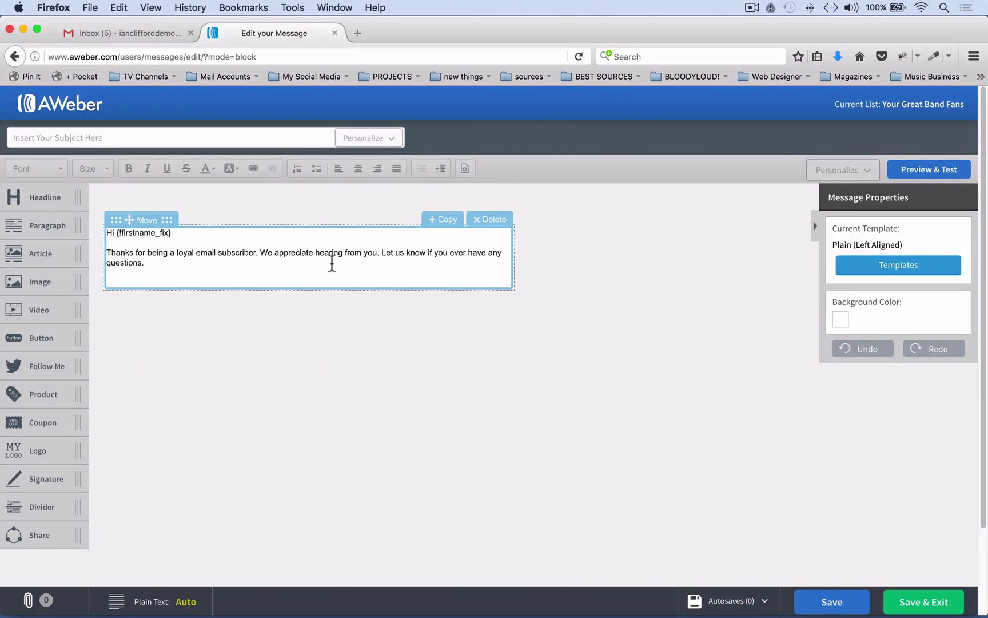
Replace the placeholder paragraph with the pasted download-reminder draft
{"action": "left_click_drag", "start_coordinate": [163, 265], "coordinate": [106, 224]}
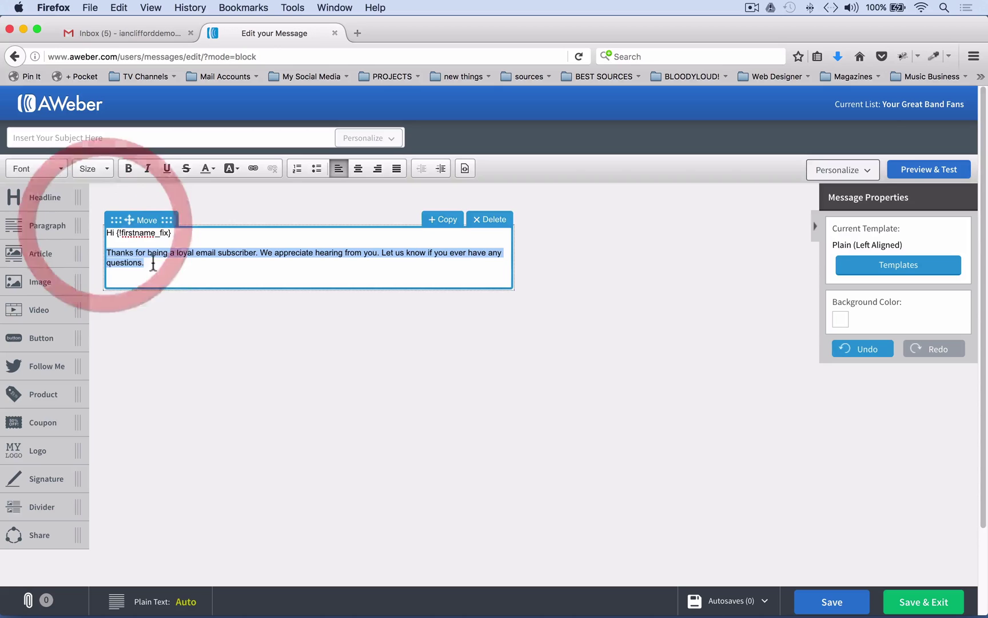
{"action": "left_click", "coordinate": [105, 234]}
{"action": "left_click", "coordinate": [145, 267]}
{"action": "left_click_drag", "start_coordinate": [145, 267], "coordinate": [100, 226]}
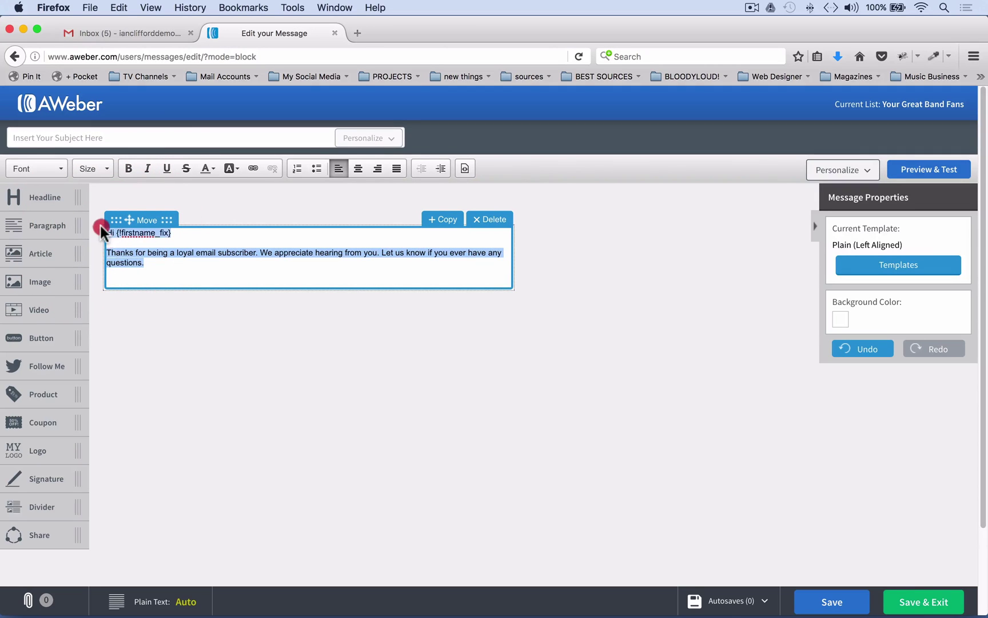
{"action": "right_click", "coordinate": [102, 229]}
{"action": "left_click", "coordinate": [155, 286]}
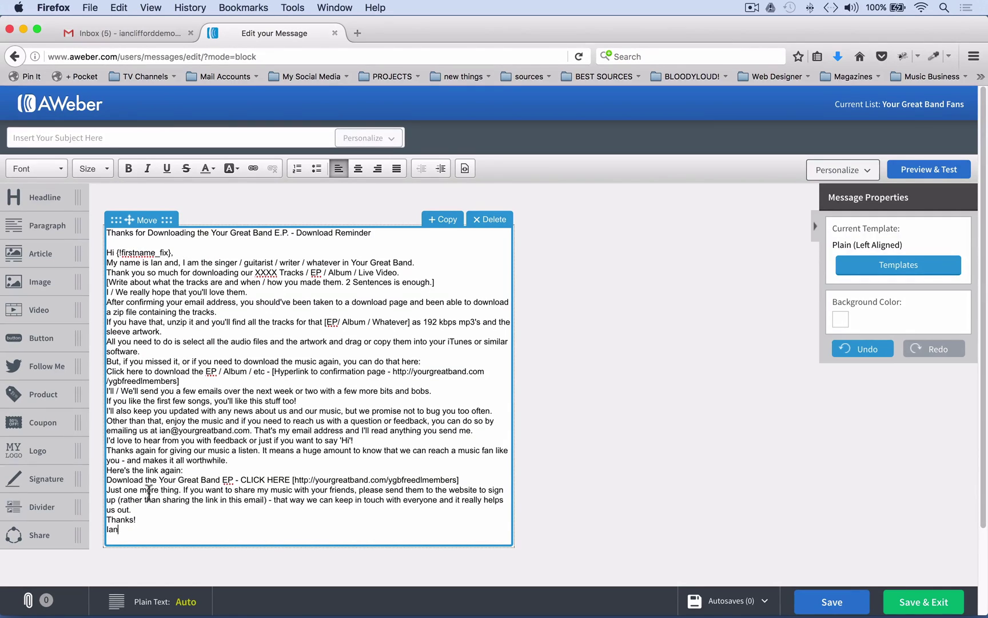
Set all the pasted email text to font size 14
{"action": "left_click_drag", "start_coordinate": [129, 532], "coordinate": [107, 228]}
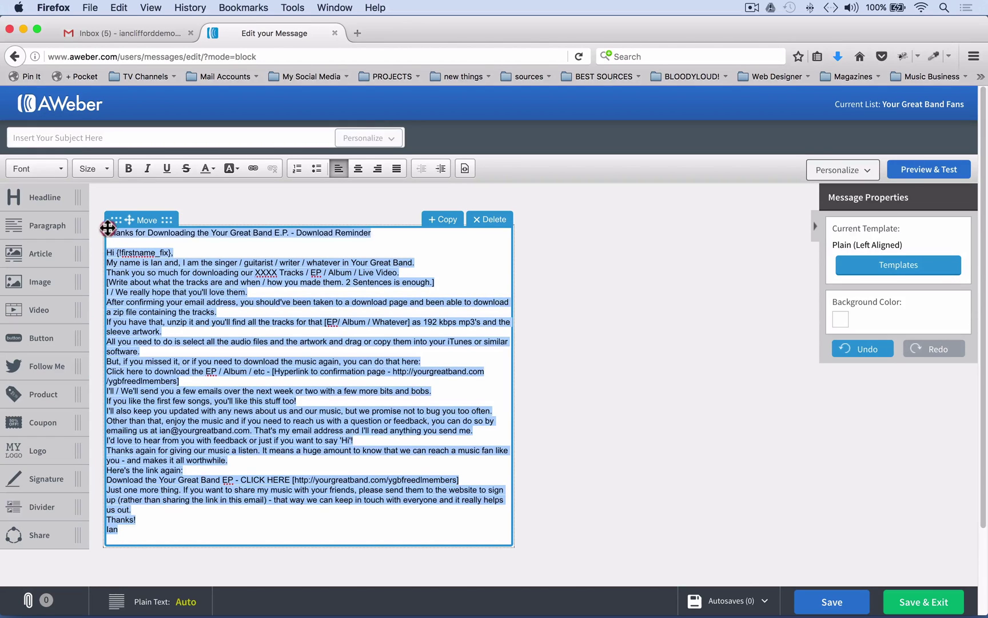
{"action": "left_click", "coordinate": [106, 169]}
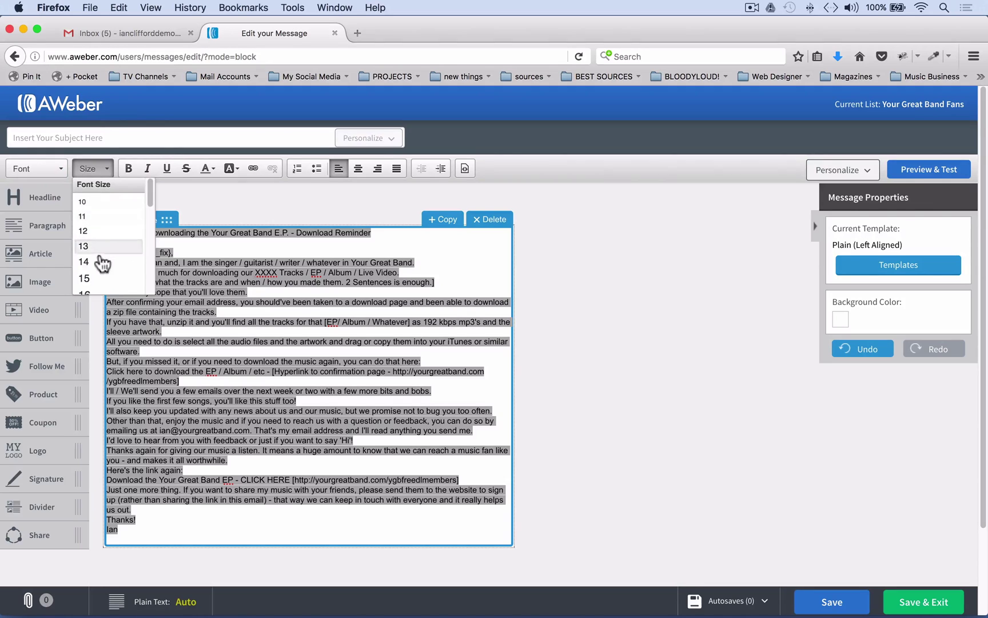
{"action": "left_click", "coordinate": [96, 261]}
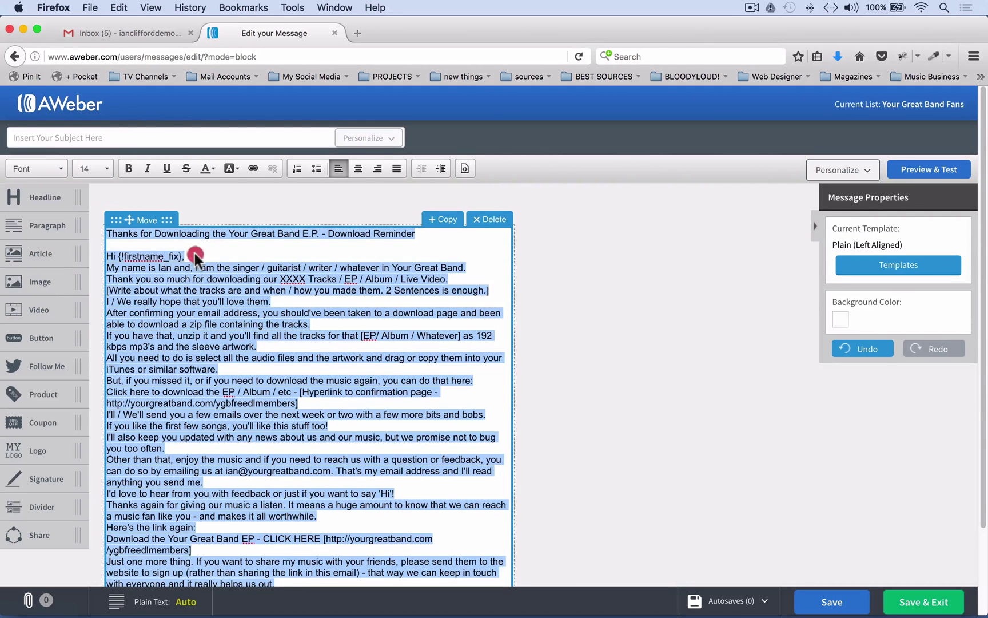
{"action": "left_click", "coordinate": [194, 255]}
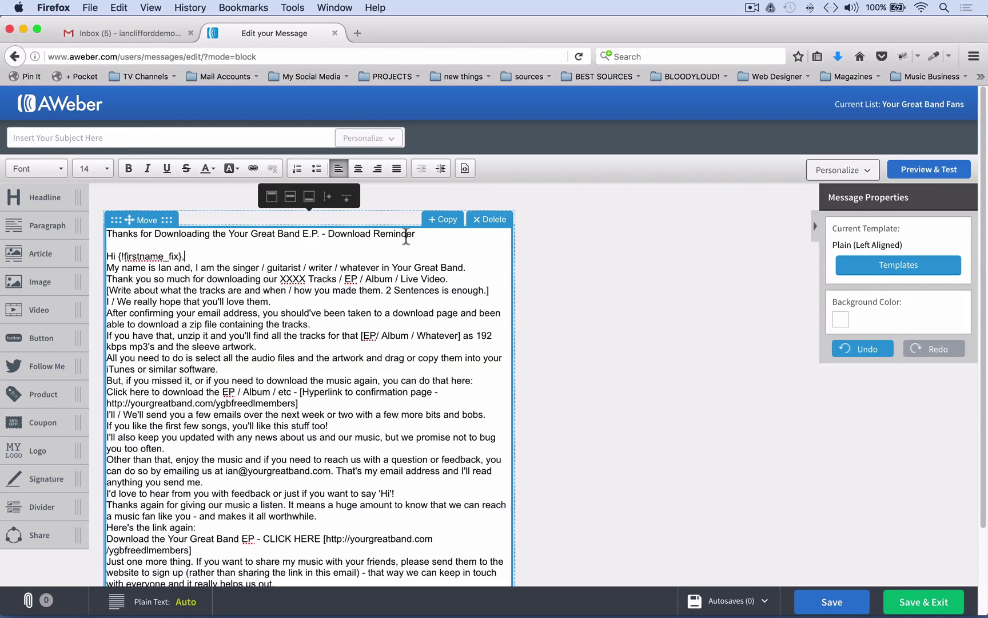
Cut the title line out of the top of the message body
{"action": "left_click_drag", "start_coordinate": [426, 234], "coordinate": [105, 236]}
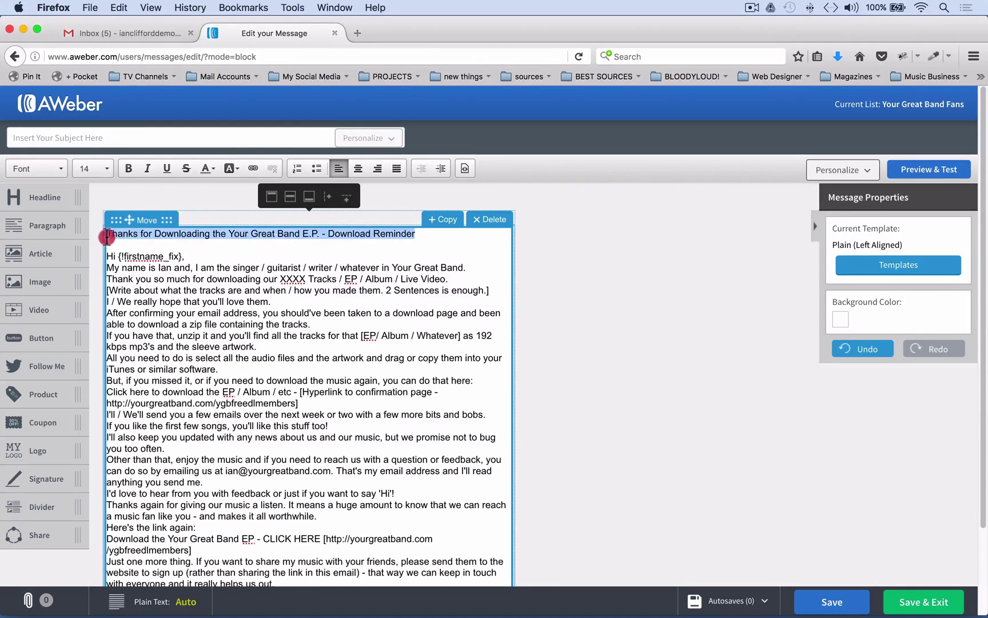
{"action": "right_click", "coordinate": [117, 236]}
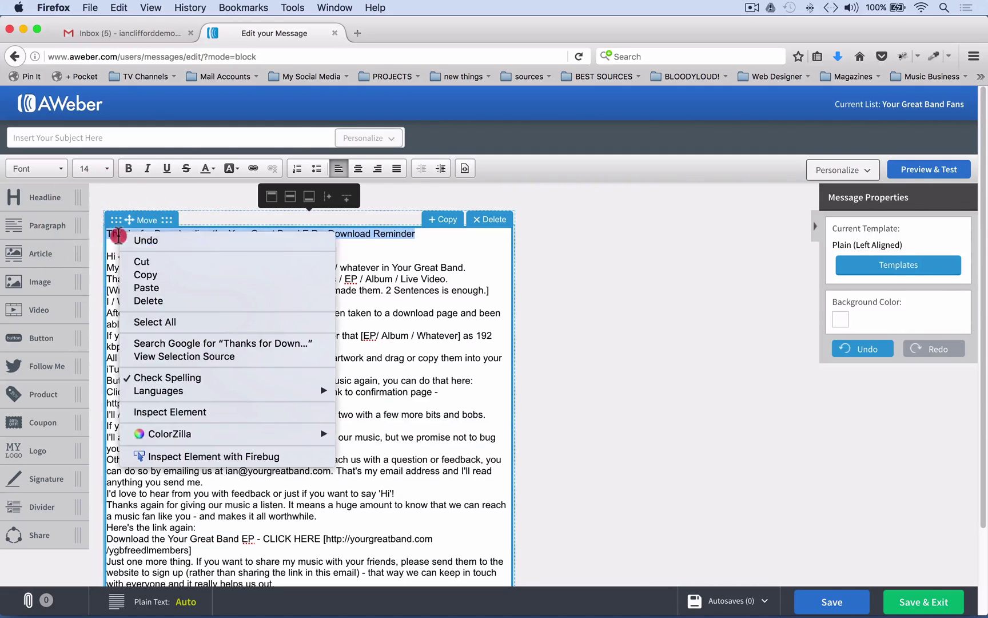
{"action": "left_click", "coordinate": [142, 263]}
{"action": "left_click", "coordinate": [59, 137]}
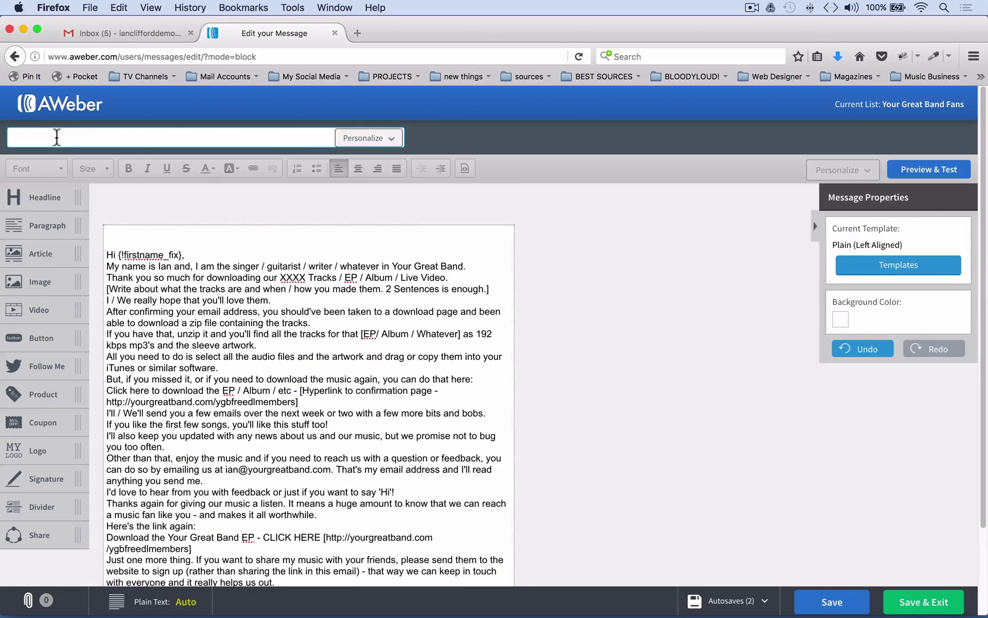
Make 'Thanks for Downloading the Your Great Band E.P. - Download Reminder' the subject and remove the empty first line
{"action": "key", "text": "super+v"}
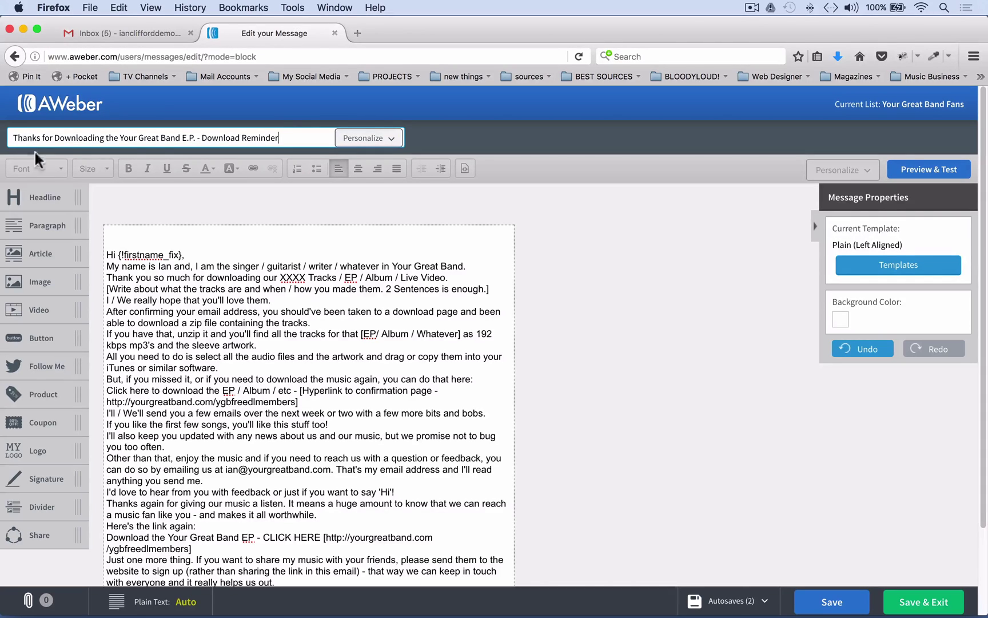
{"action": "left_click", "coordinate": [114, 235]}
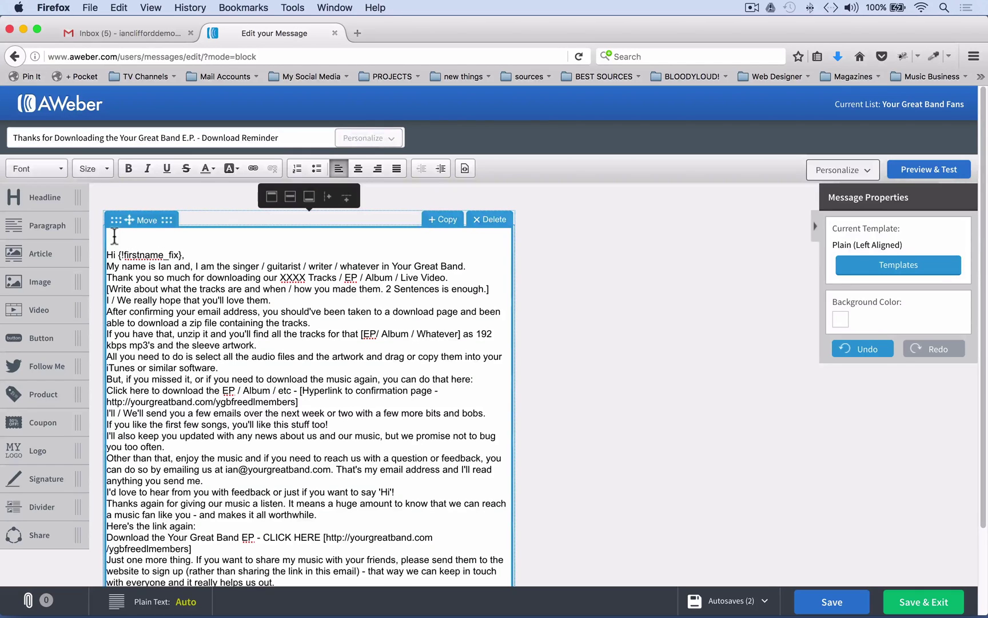
{"action": "key", "text": "Delete"}
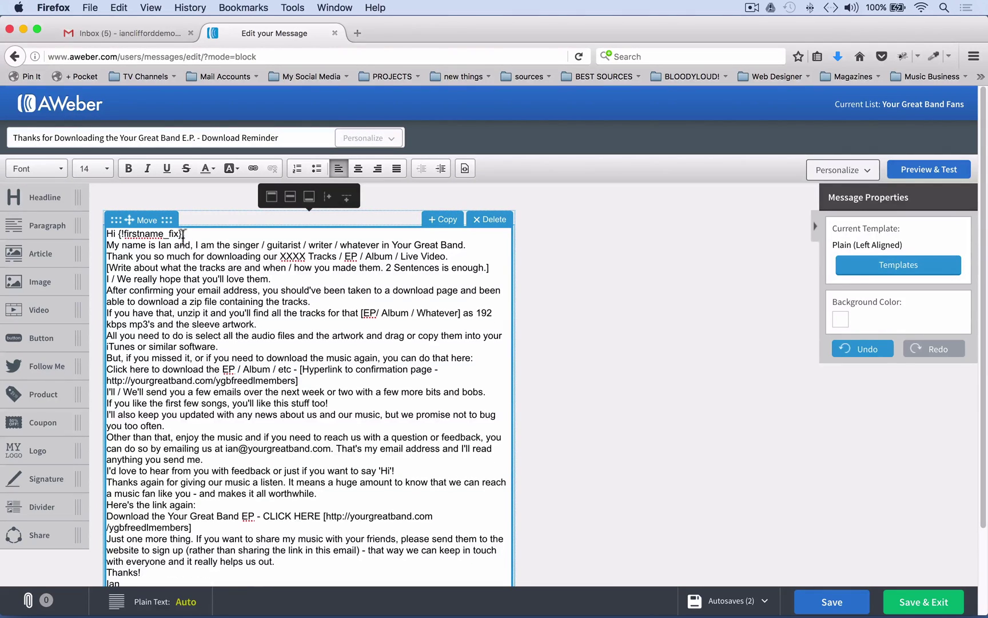
Add a comma after the greeting and a blank line below it
{"action": "left_click", "coordinate": [183, 234]}
{"action": "type", "text": ","}
{"action": "key", "text": "Return"}
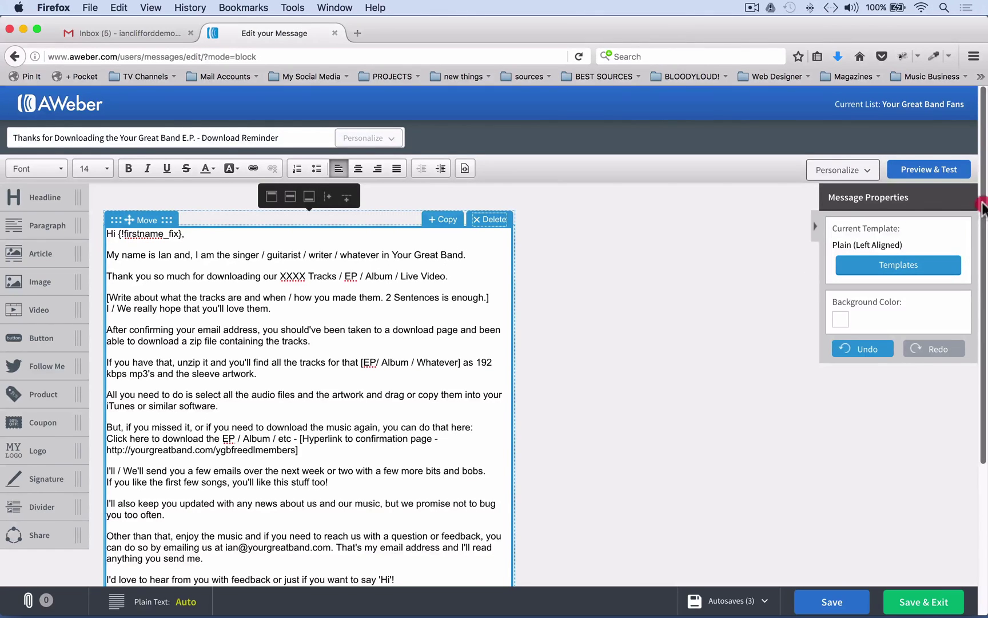
Insert a blank line after the 'enough.]' note, before 'I / We really hope that you'll love them.'
{"action": "left_click_drag", "start_coordinate": [983, 207], "coordinate": [968, 194]}
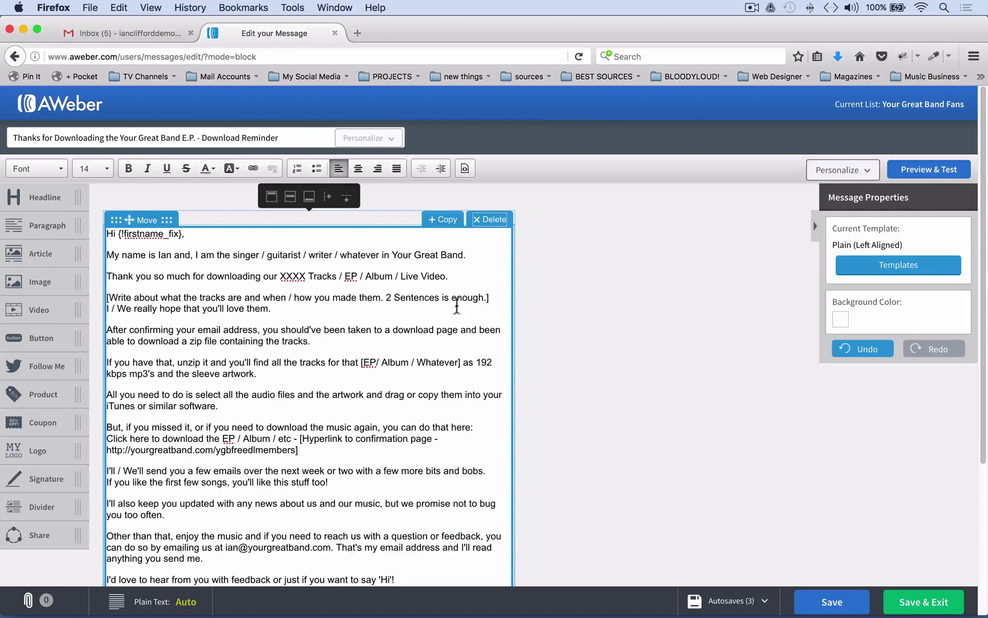
{"action": "left_click", "coordinate": [496, 298]}
{"action": "key", "text": "Return"}
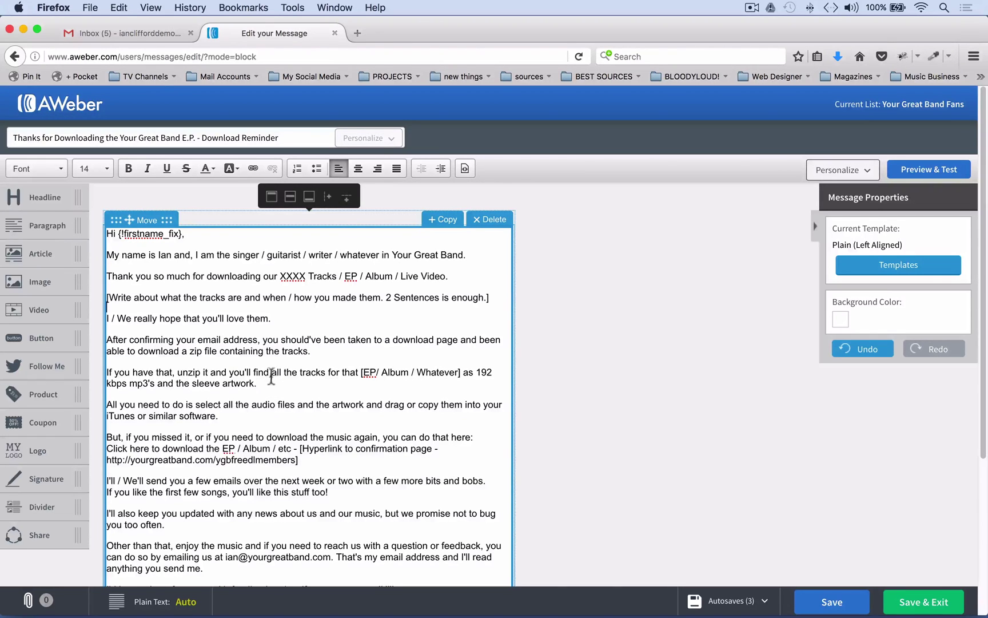
{"action": "left_click", "coordinate": [233, 416]}
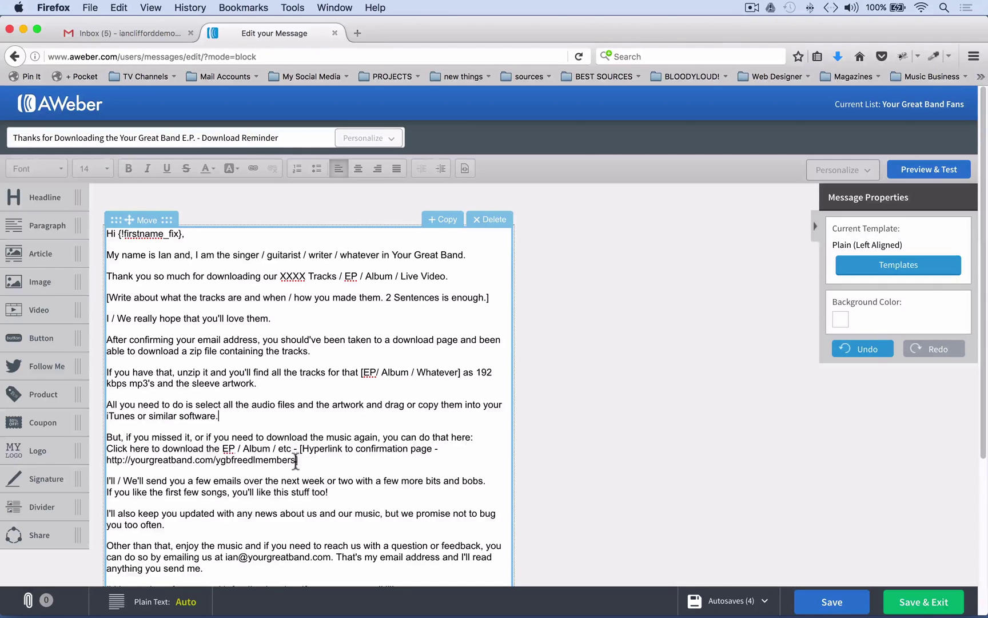
Move the URL to after 'Click here to download the EP / Album / etc - ', replacing the hyperlink placeholder
{"action": "left_click_drag", "start_coordinate": [296, 460], "coordinate": [105, 459]}
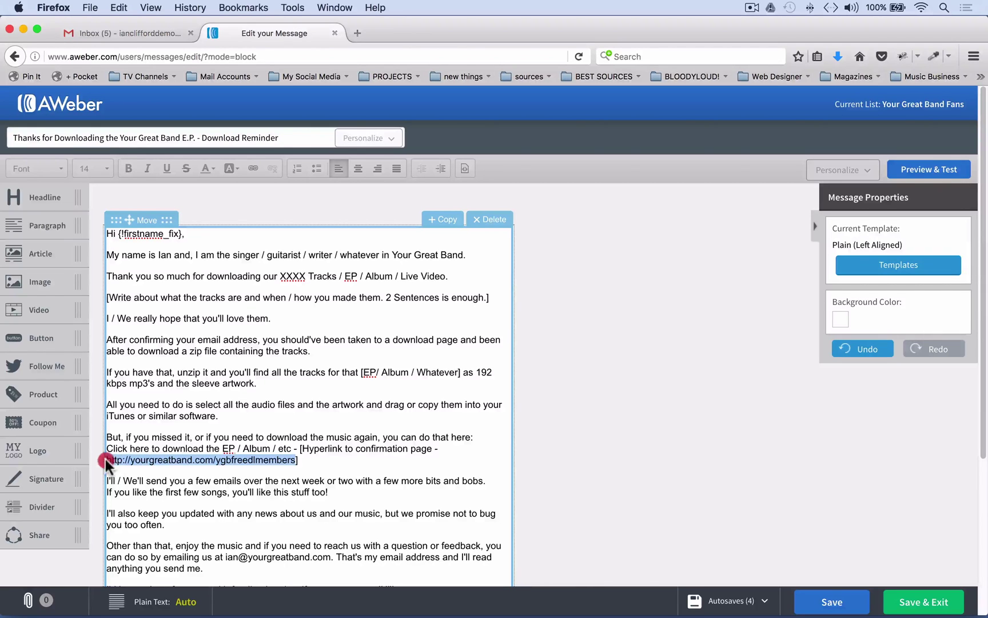
{"action": "right_click", "coordinate": [126, 461]}
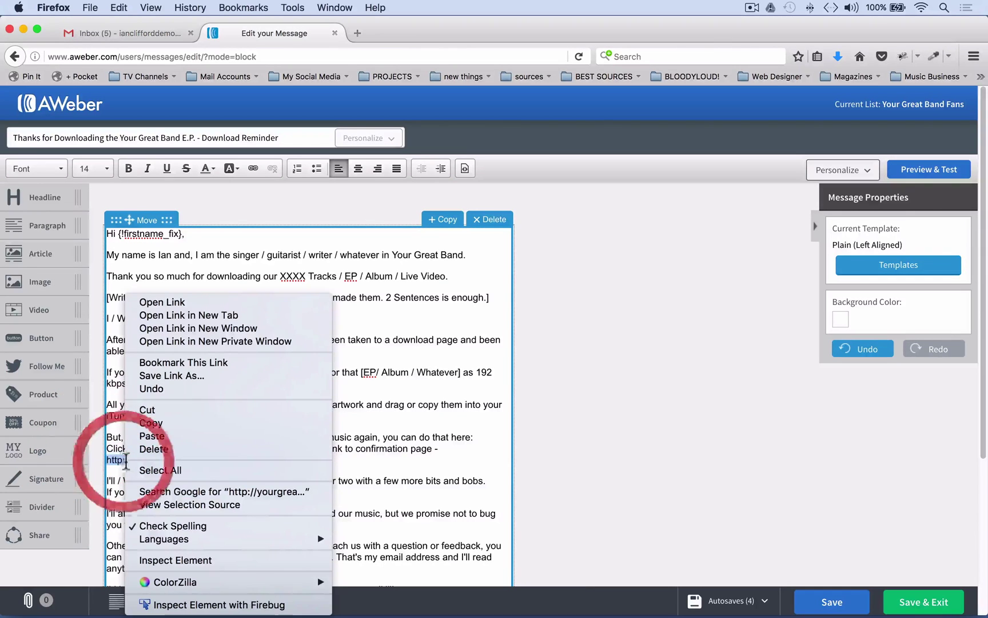
{"action": "left_click", "coordinate": [151, 412]}
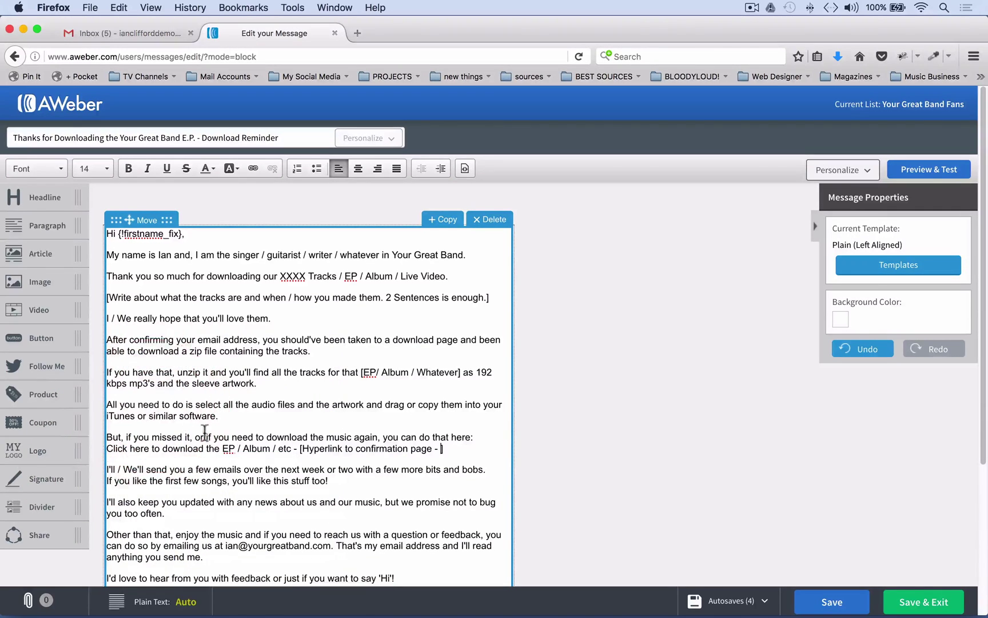
{"action": "left_click_drag", "start_coordinate": [301, 450], "coordinate": [456, 451]}
{"action": "key", "text": "BackSpace"}
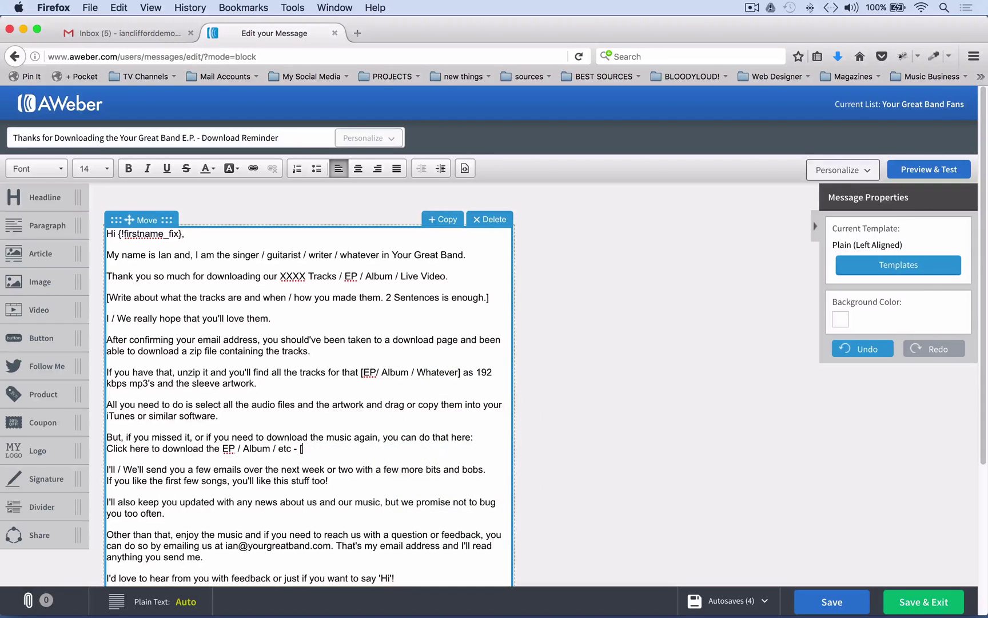
{"action": "key", "text": "BackSpace"}
{"action": "right_click", "coordinate": [303, 449]}
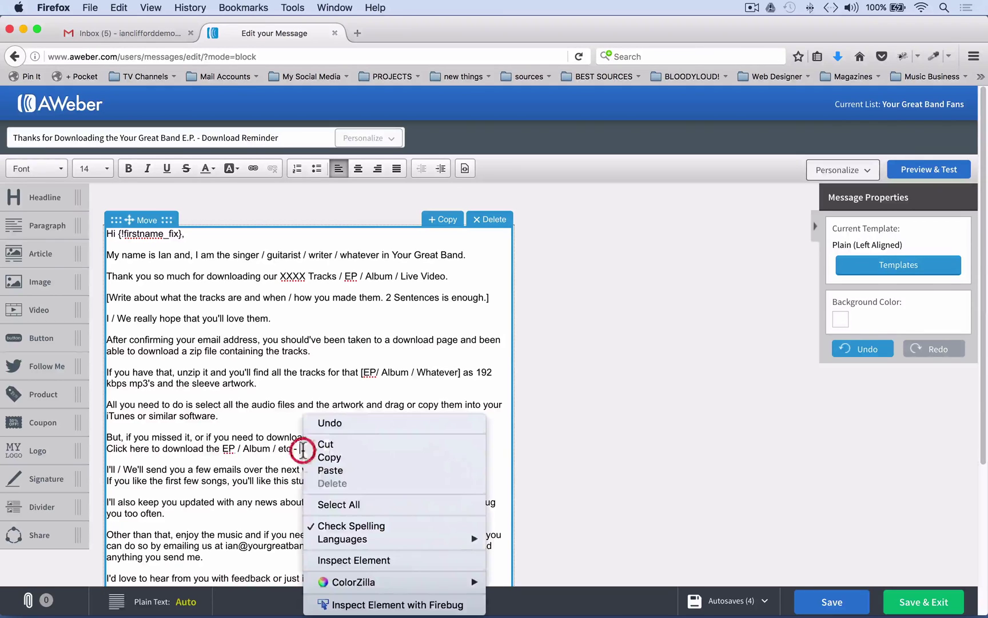
{"action": "left_click", "coordinate": [329, 468]}
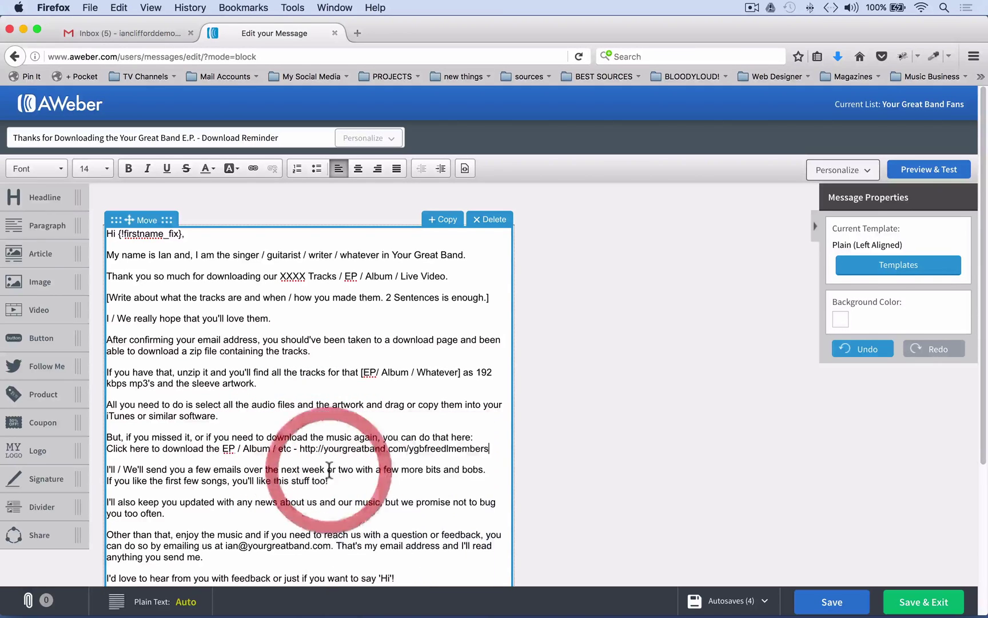
{"action": "left_click", "coordinate": [478, 452]}
{"action": "left_click_drag", "start_coordinate": [478, 452], "coordinate": [302, 452]}
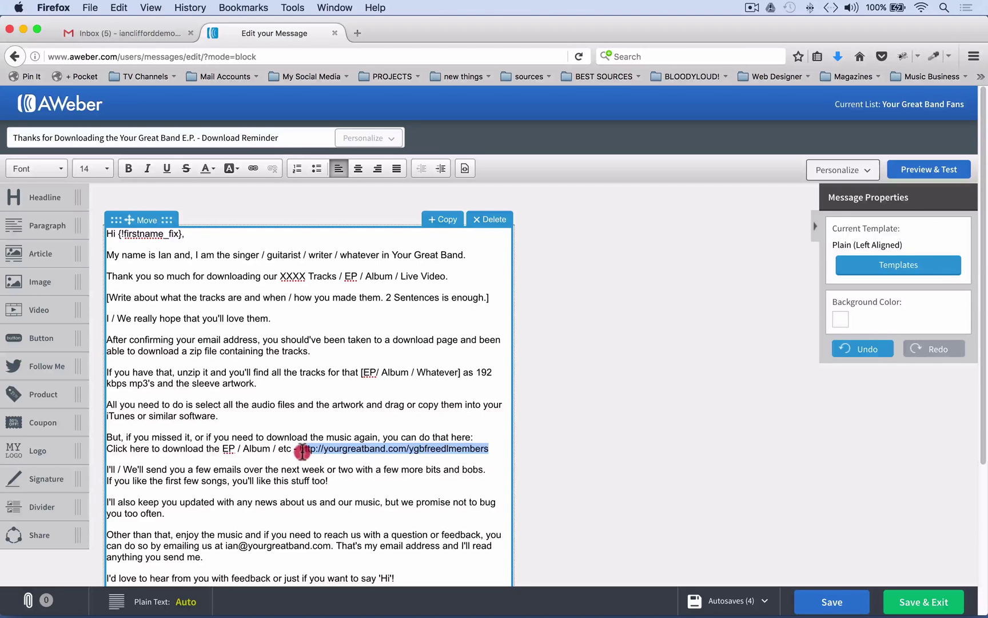
{"action": "left_click", "coordinate": [252, 169]}
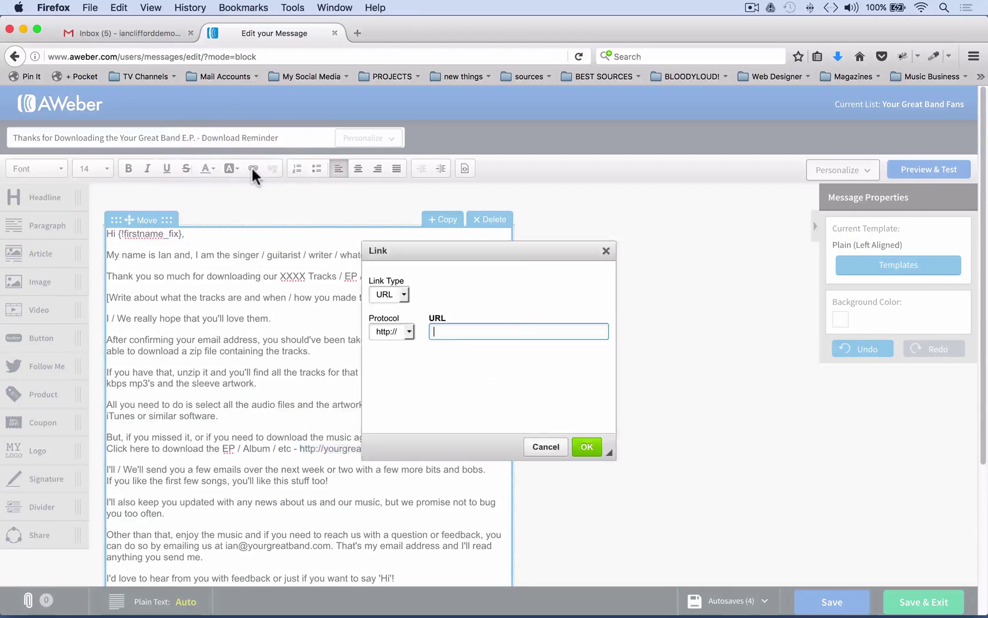
{"action": "right_click", "coordinate": [467, 340]}
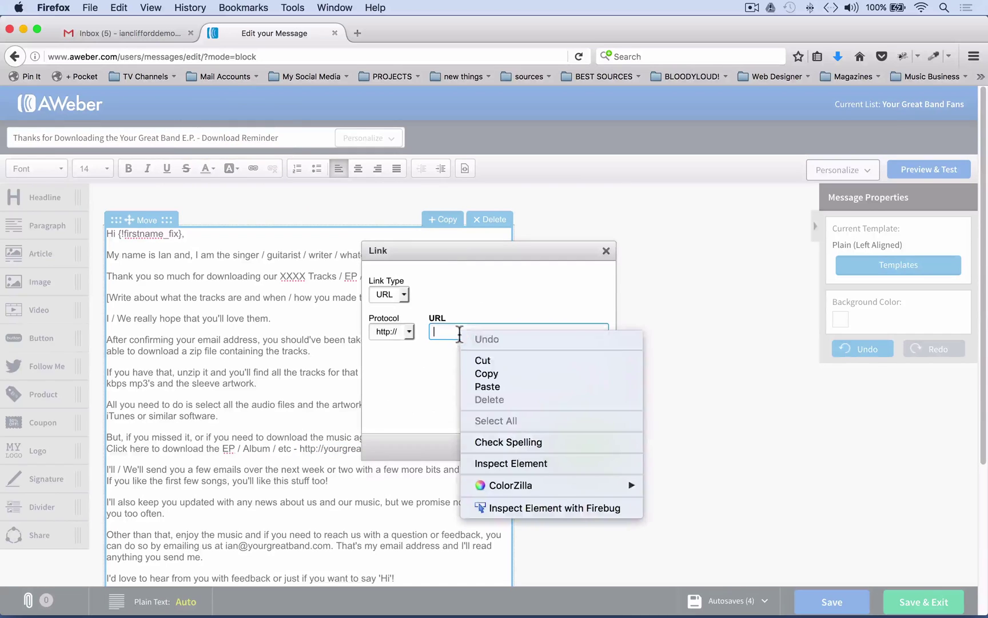
{"action": "left_click", "coordinate": [489, 383]}
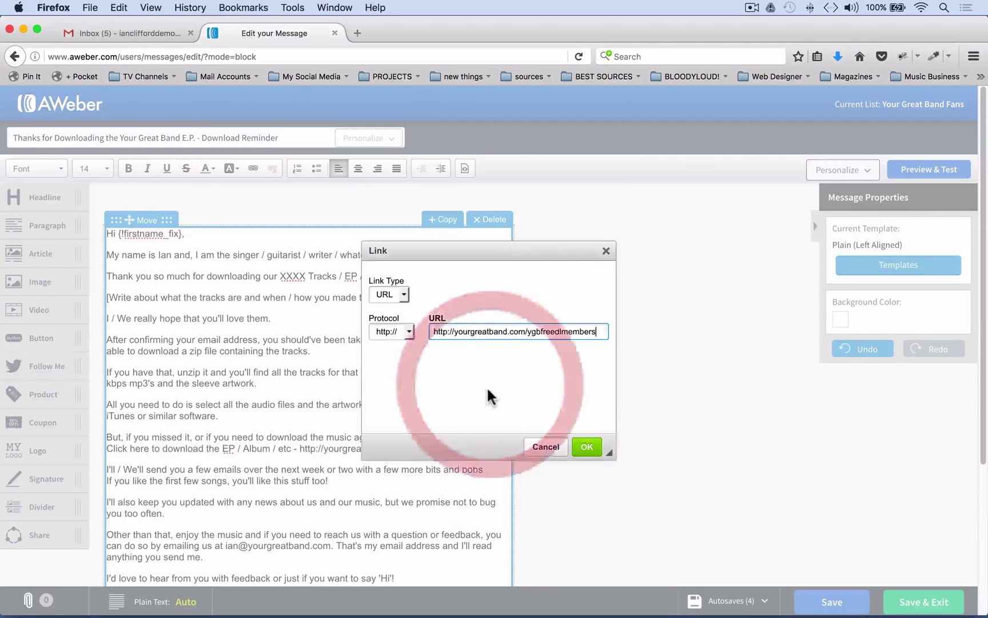
{"action": "left_click", "coordinate": [588, 447]}
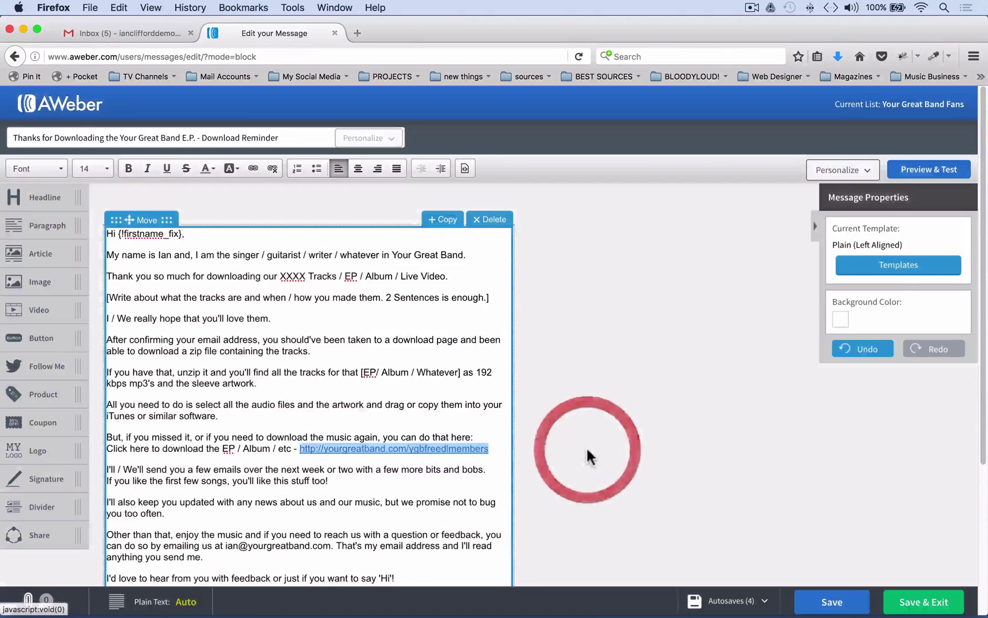
{"action": "left_click", "coordinate": [479, 433]}
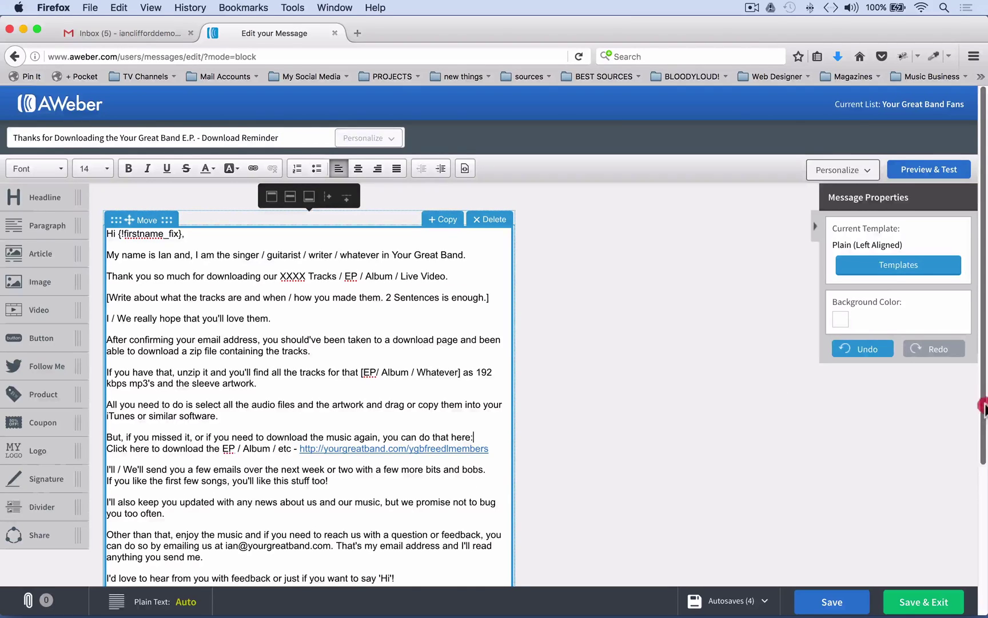
{"action": "left_click_drag", "start_coordinate": [982, 421], "coordinate": [983, 552]}
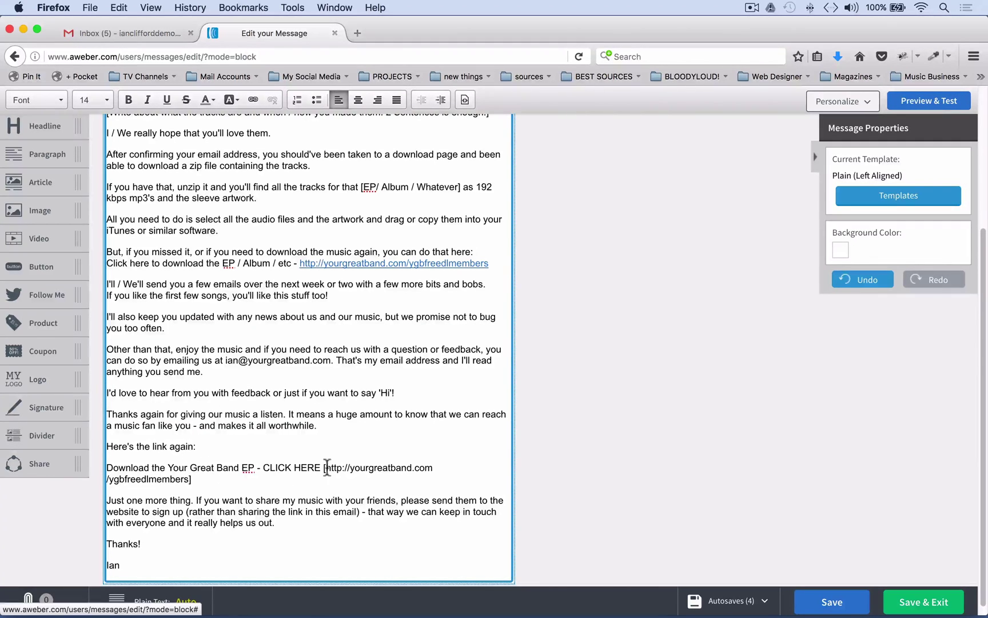
Delete the bracketed URL after CLICK HERE and link 'CLICK HERE' to the download page address
{"action": "left_click_drag", "start_coordinate": [324, 467], "coordinate": [192, 480]}
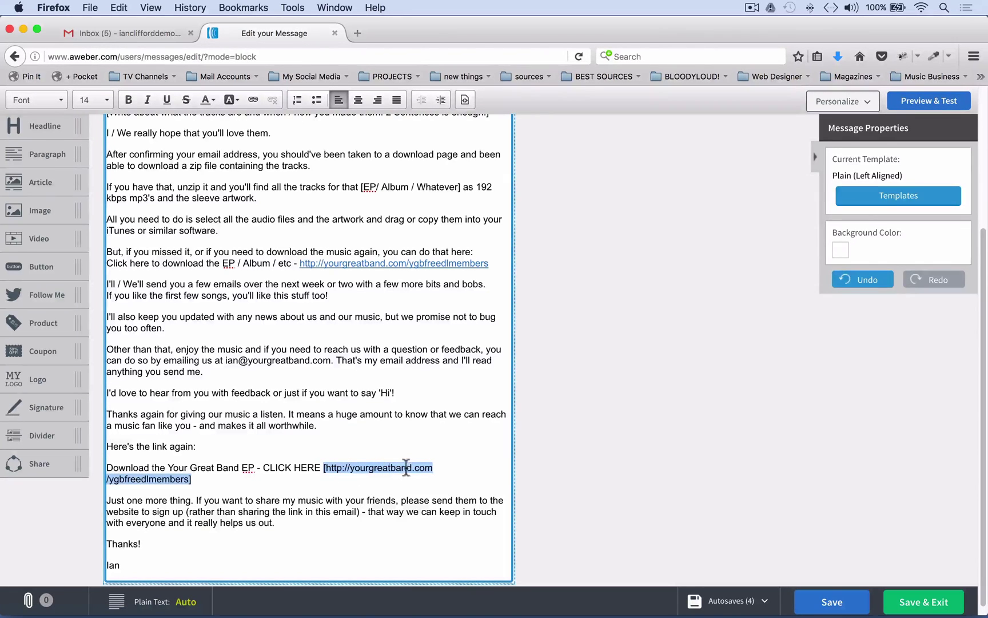
{"action": "key", "text": "BackSpace"}
{"action": "left_click_drag", "start_coordinate": [323, 468], "coordinate": [266, 467]}
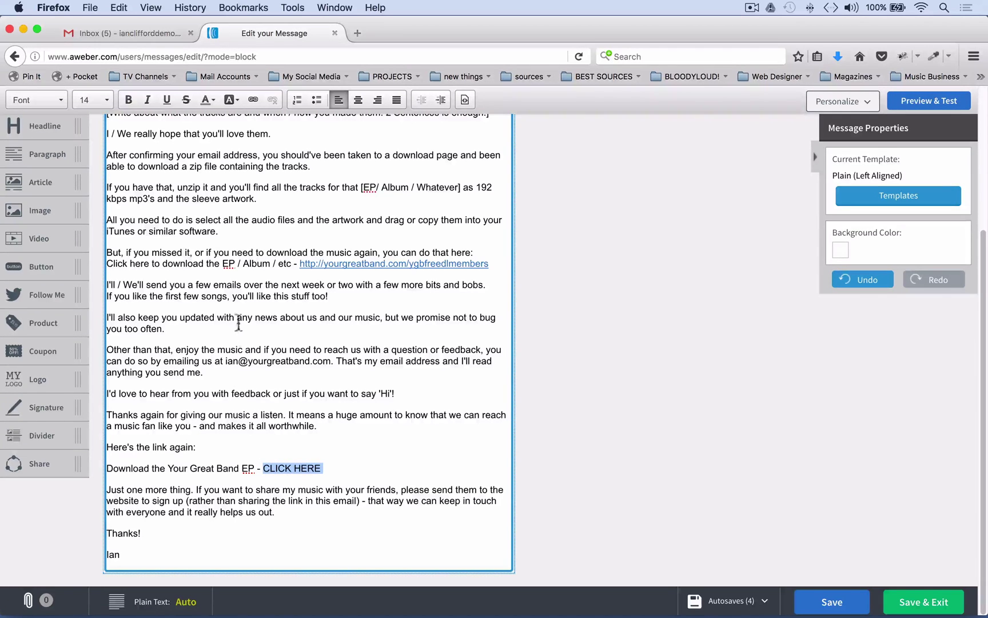
{"action": "left_click", "coordinate": [253, 99]}
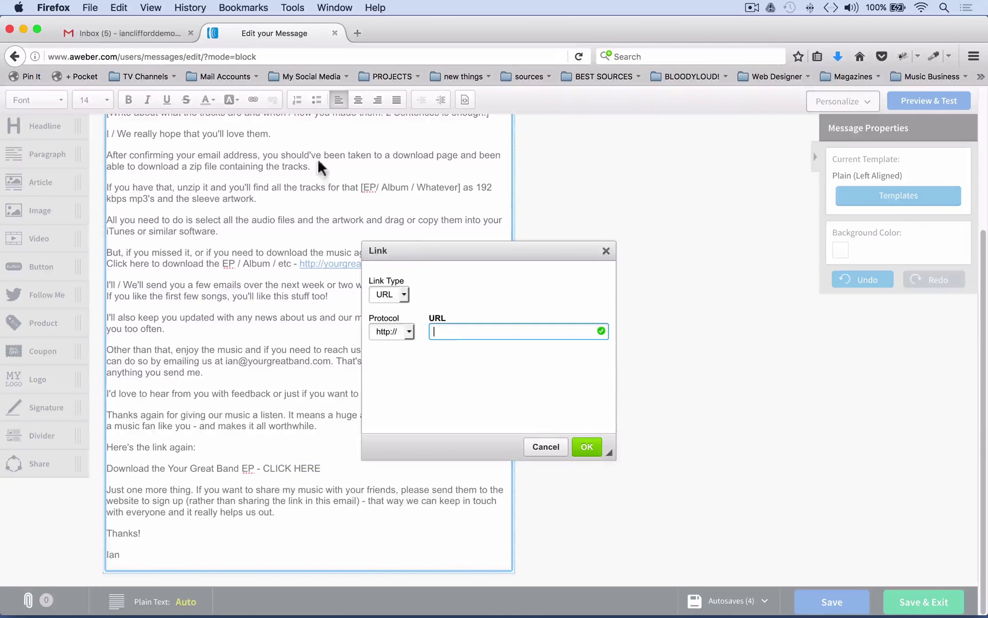
{"action": "right_click", "coordinate": [448, 327]}
{"action": "left_click", "coordinate": [478, 382]}
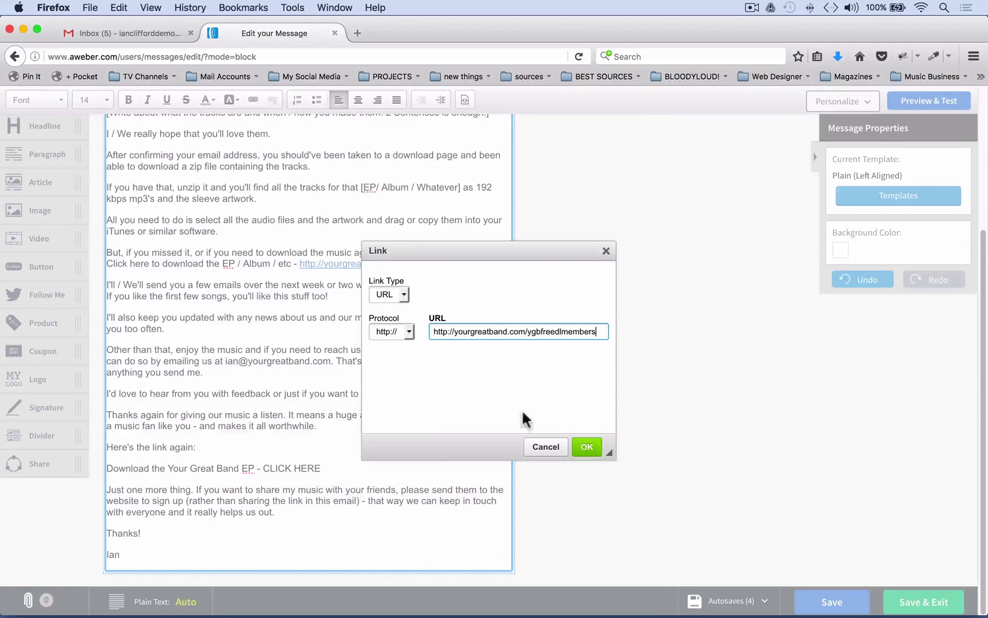
{"action": "left_click", "coordinate": [589, 451]}
{"action": "left_click", "coordinate": [323, 471]}
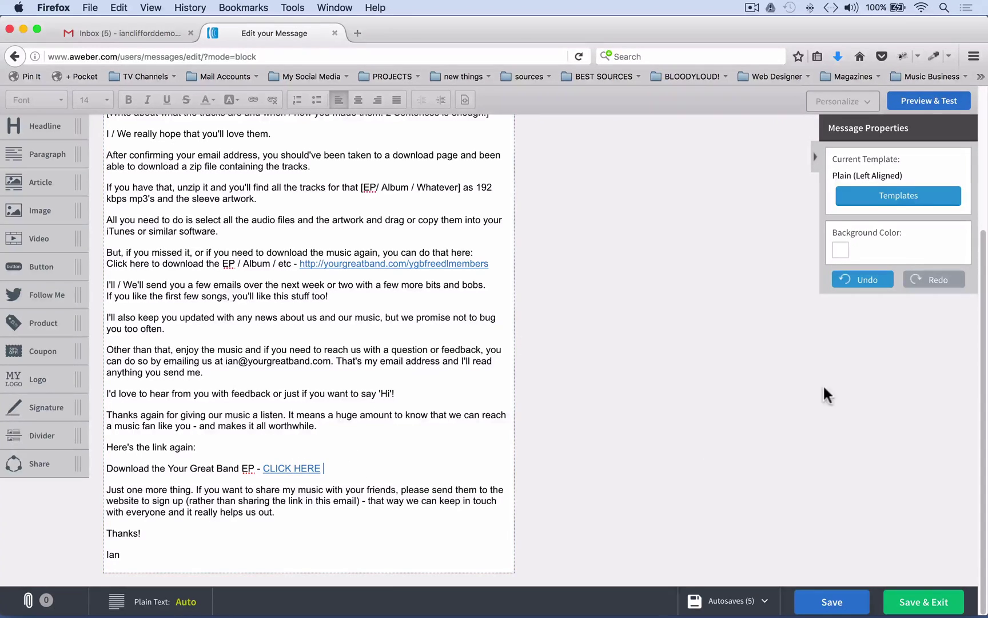
{"action": "mouse_move", "coordinate": [984, 339]}
{"action": "left_mouse_down"}
{"action": "mouse_move", "coordinate": [983, 193]}
{"action": "mouse_move", "coordinate": [986, 338]}
{"action": "left_mouse_up"}
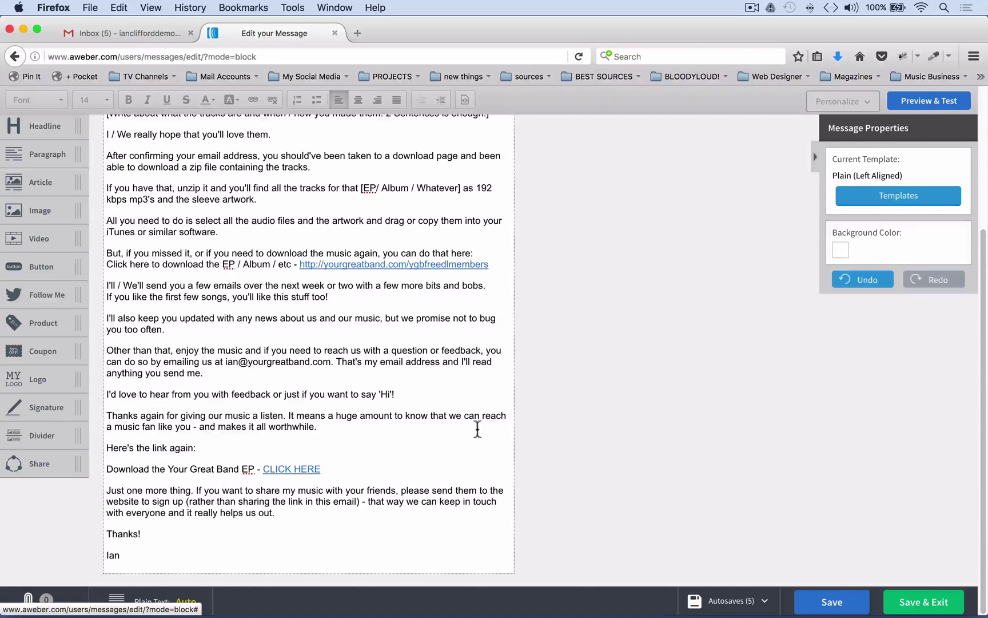
Save the message and enter the Gmail test recipient address in Preview & Test
{"action": "left_click", "coordinate": [838, 609]}
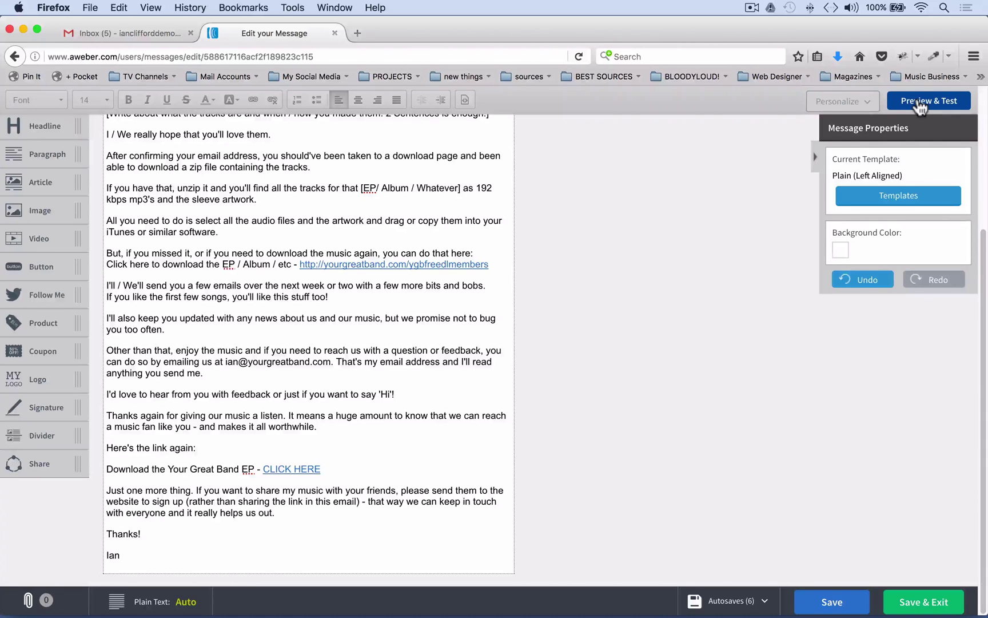
{"action": "left_click", "coordinate": [918, 100]}
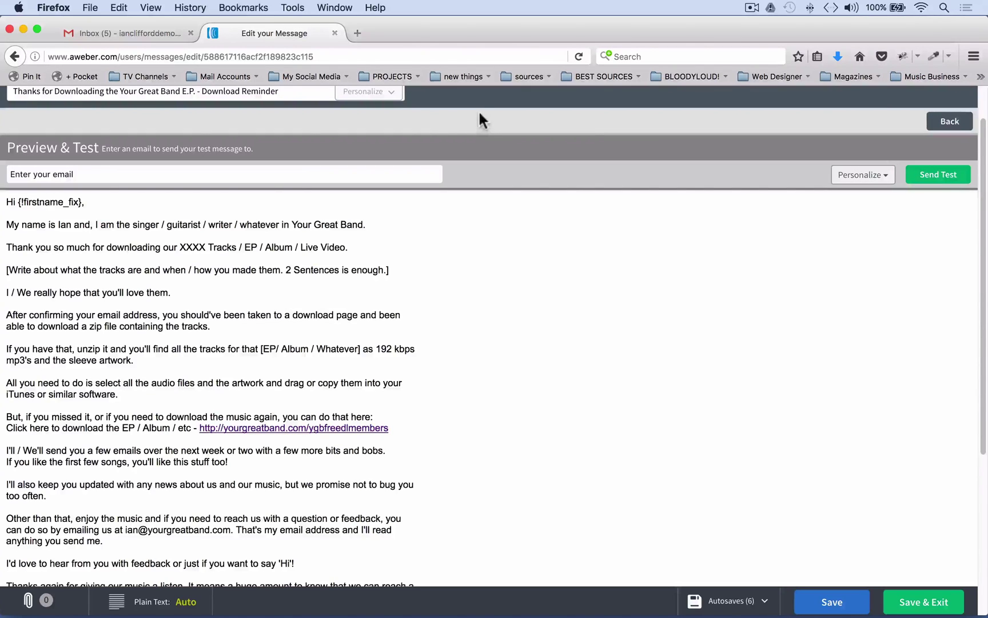
{"action": "left_click", "coordinate": [187, 174]}
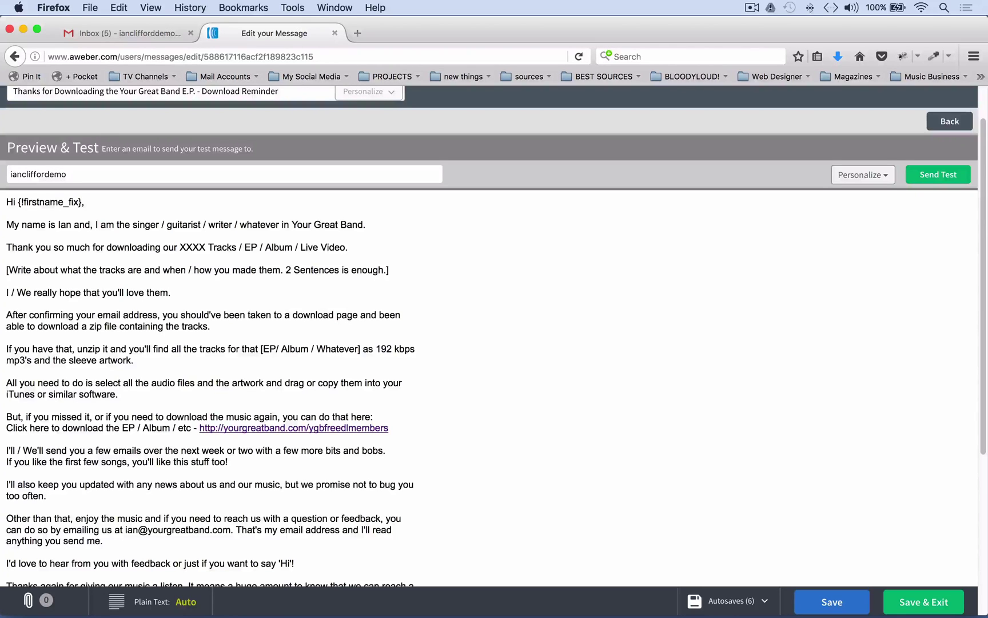
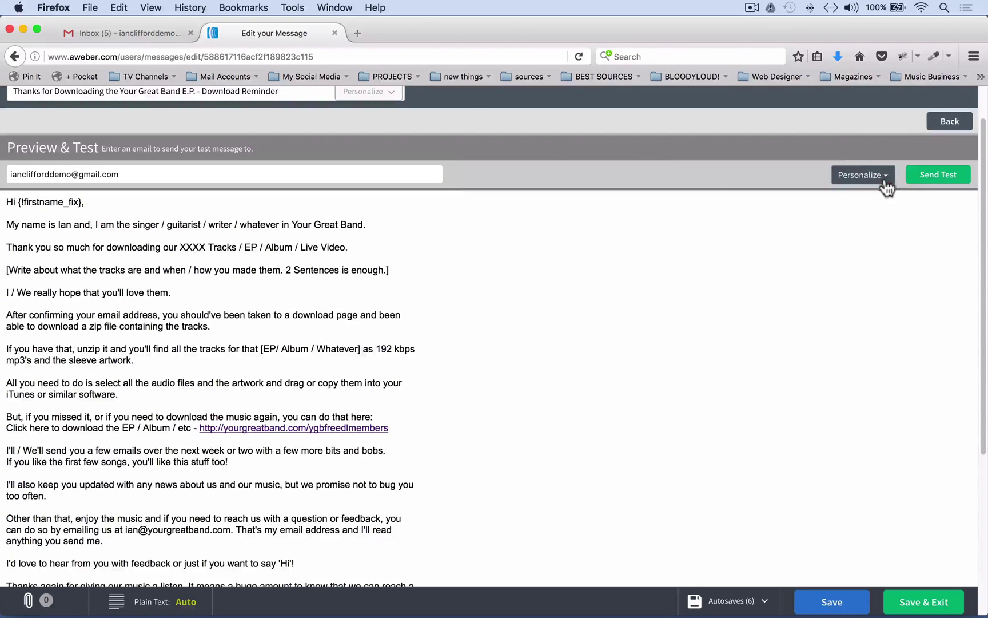
Fill in a sample subscriber first name under Personalize and save the message again
{"action": "left_click", "coordinate": [884, 182]}
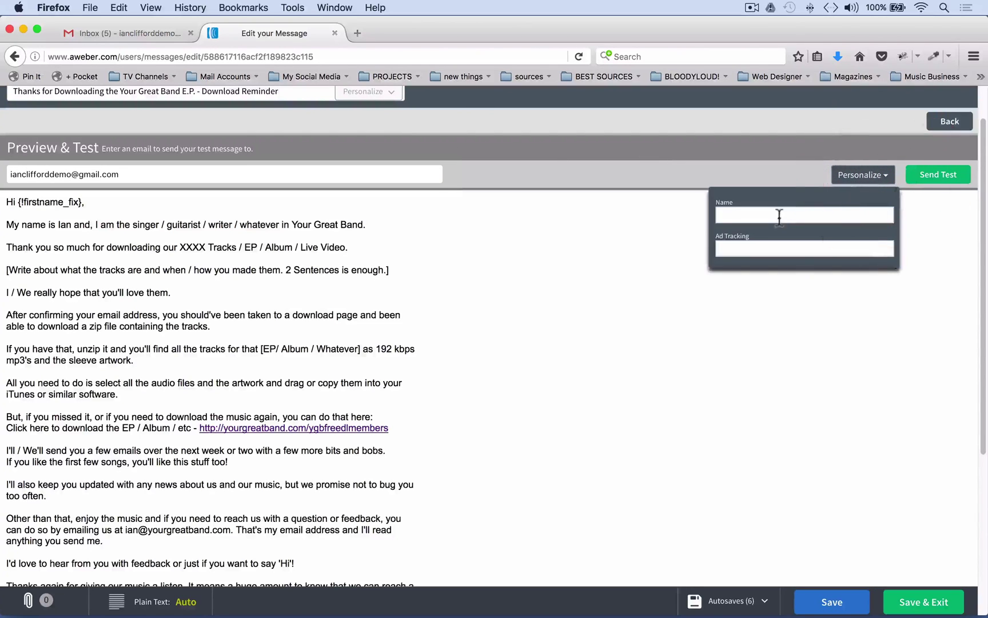
{"action": "left_click", "coordinate": [778, 215]}
{"action": "type", "text": "Ian"}
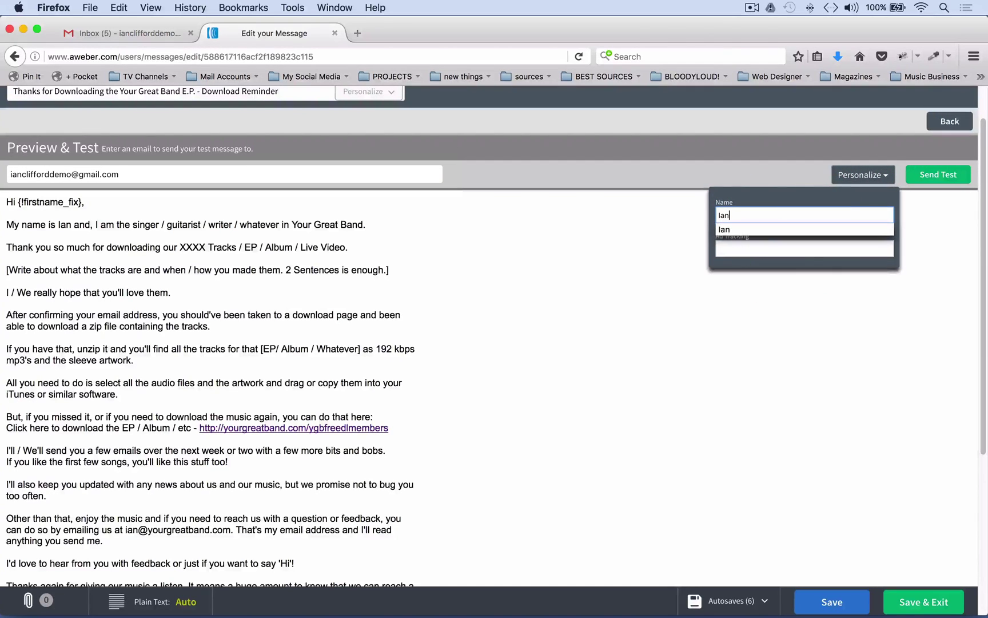
{"action": "left_click", "coordinate": [739, 229]}
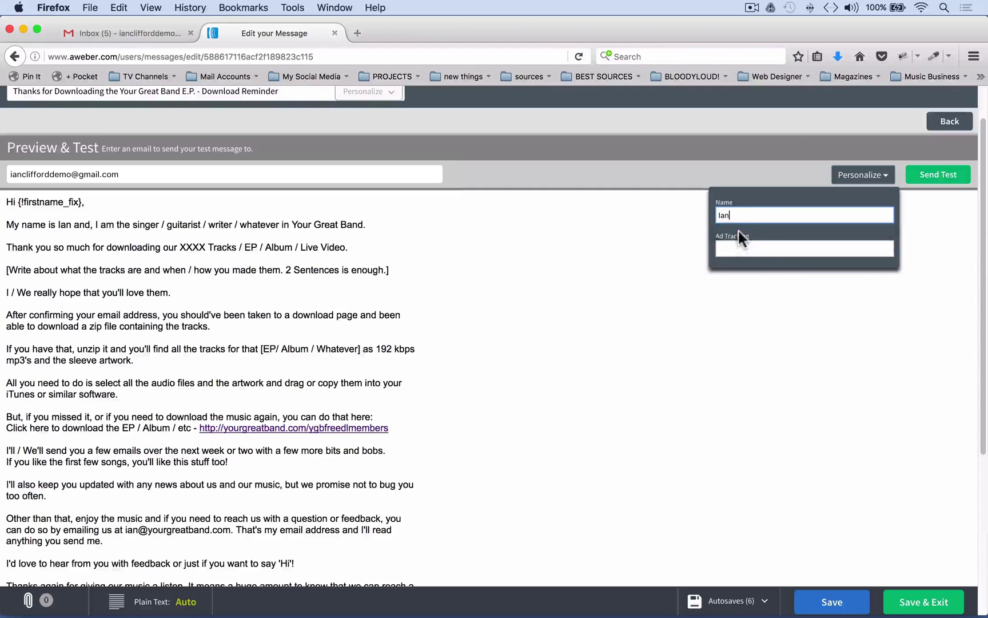
{"action": "left_click", "coordinate": [786, 324]}
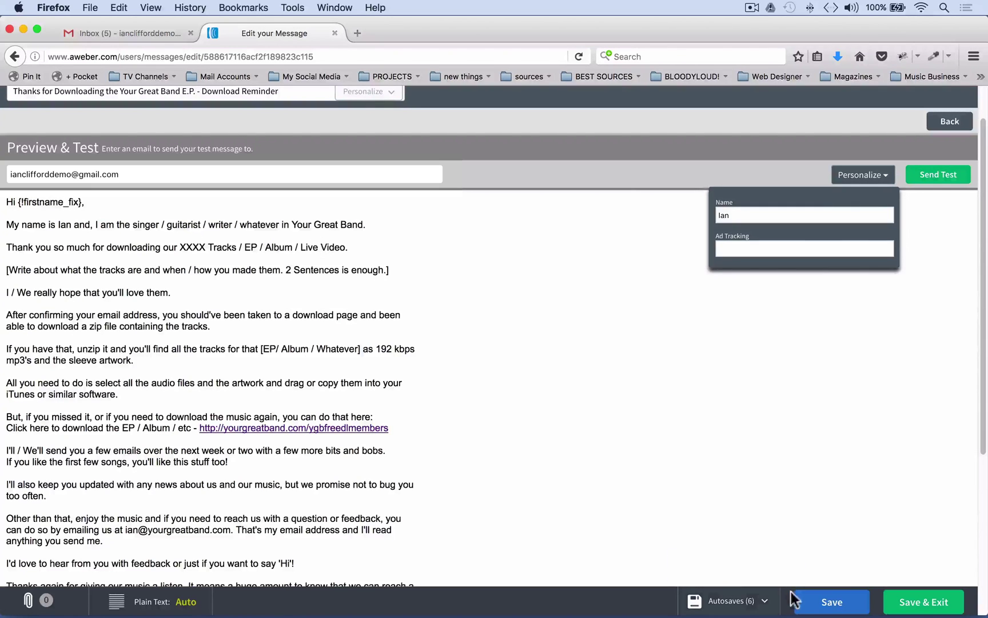
{"action": "left_click", "coordinate": [832, 605]}
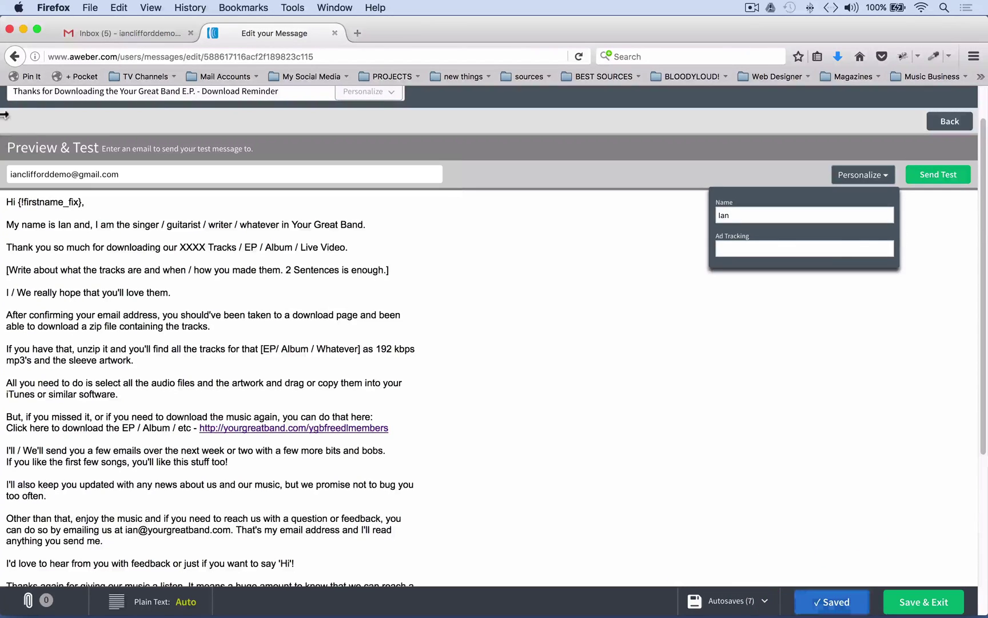
{"action": "left_click", "coordinate": [950, 121]}
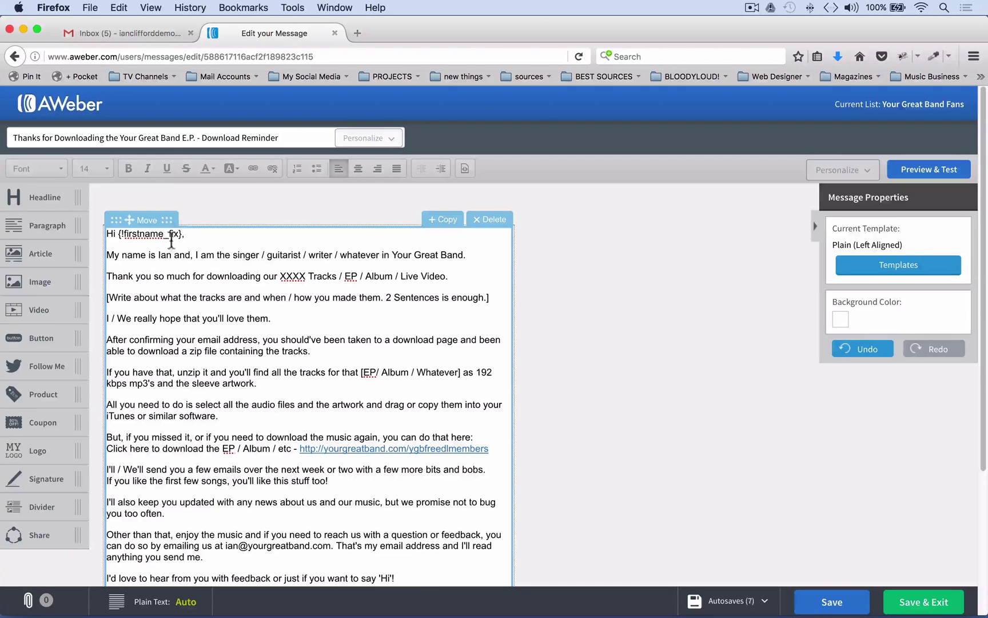
Remove an accidentally inserted first-name field from the body and save the message
{"action": "left_click", "coordinate": [191, 233]}
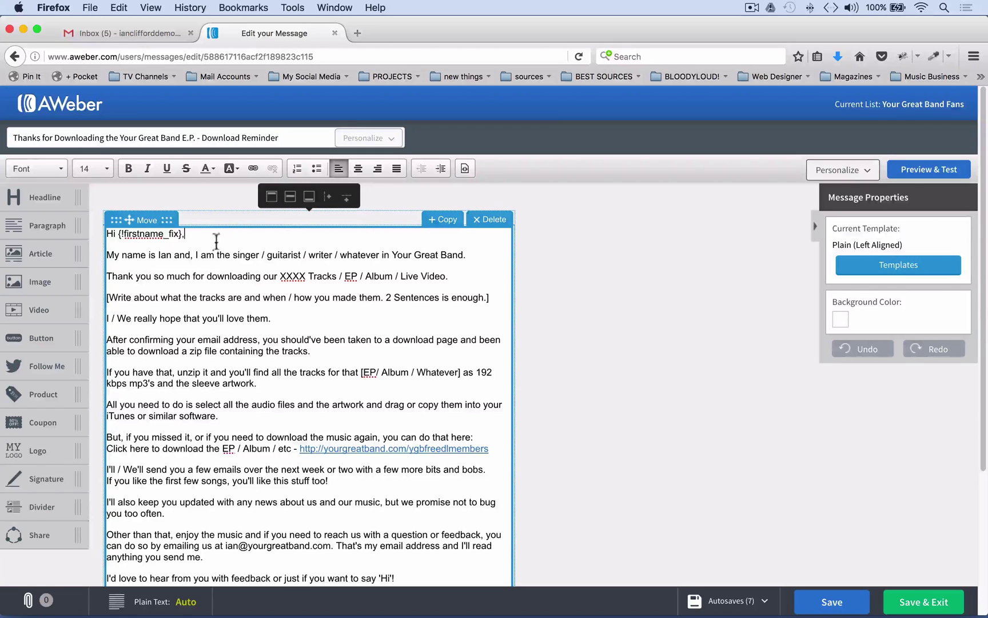
{"action": "left_click", "coordinate": [866, 171]}
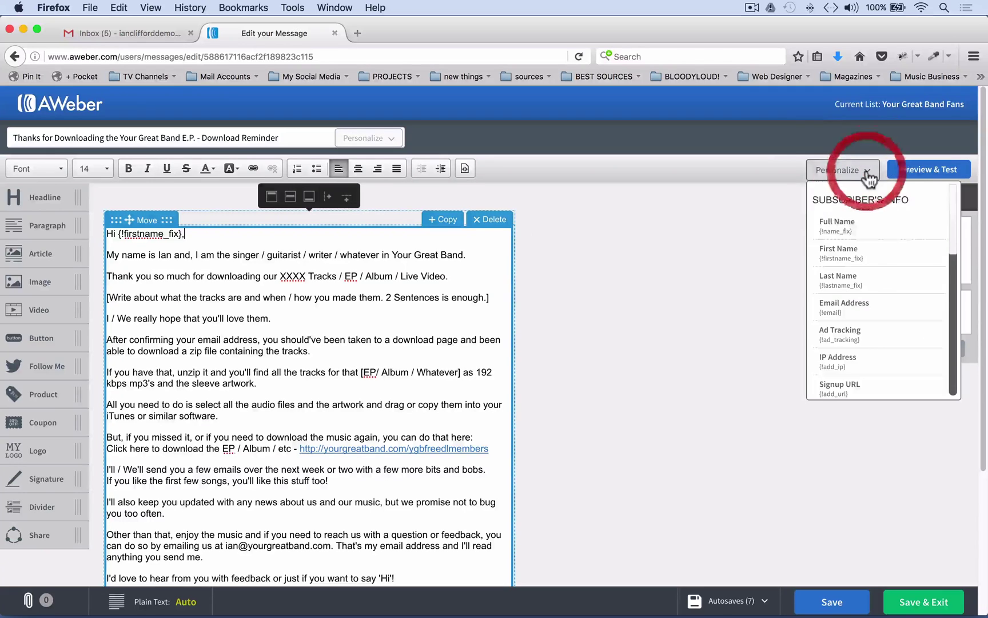
{"action": "left_click", "coordinate": [861, 262]}
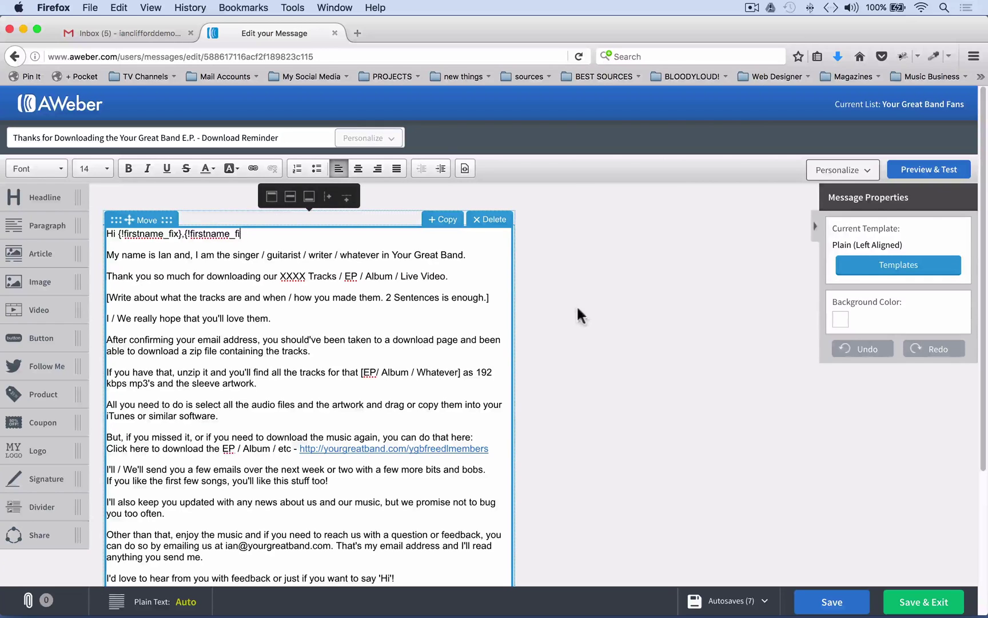
{"action": "key", "text": "BackSpace"}
{"action": "key", "text": "BackSpace"}
{"action": "key", "text": "BackSpace"}
{"action": "key", "text": "BackSpace"}
{"action": "key", "text": "BackSpace"}
{"action": "key", "text": "BackSpace"}
{"action": "key", "text": "BackSpace"}
{"action": "key", "text": "BackSpace"}
{"action": "key", "text": "BackSpace"}
{"action": "key", "text": "BackSpace"}
{"action": "key", "text": "BackSpace"}
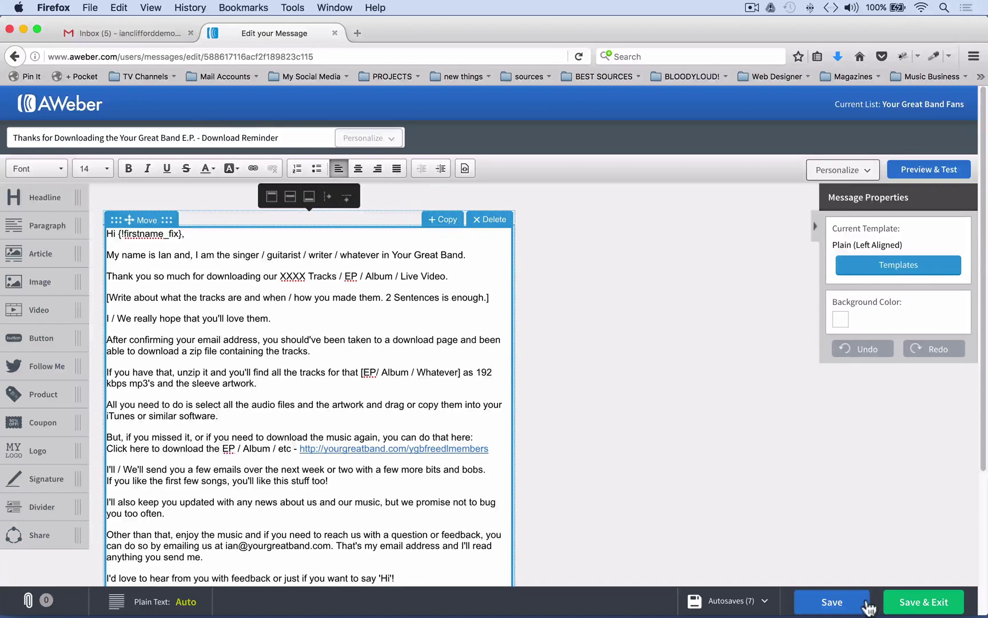
{"action": "left_click", "coordinate": [833, 601]}
Send the test email from Preview & Test, then go to the Gmail inbox
{"action": "left_click", "coordinate": [925, 175]}
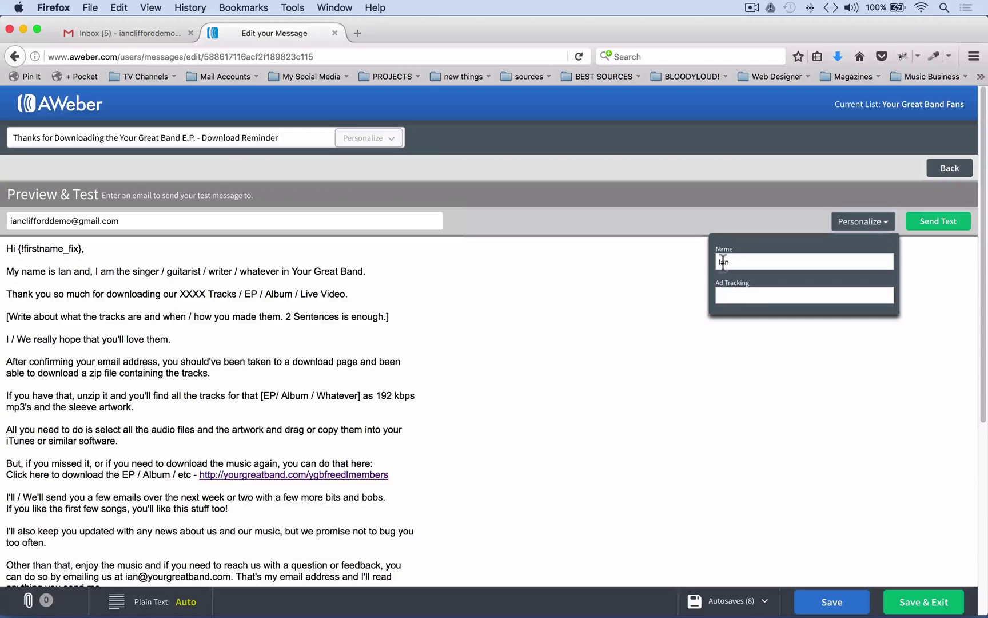
{"action": "left_click", "coordinate": [947, 223]}
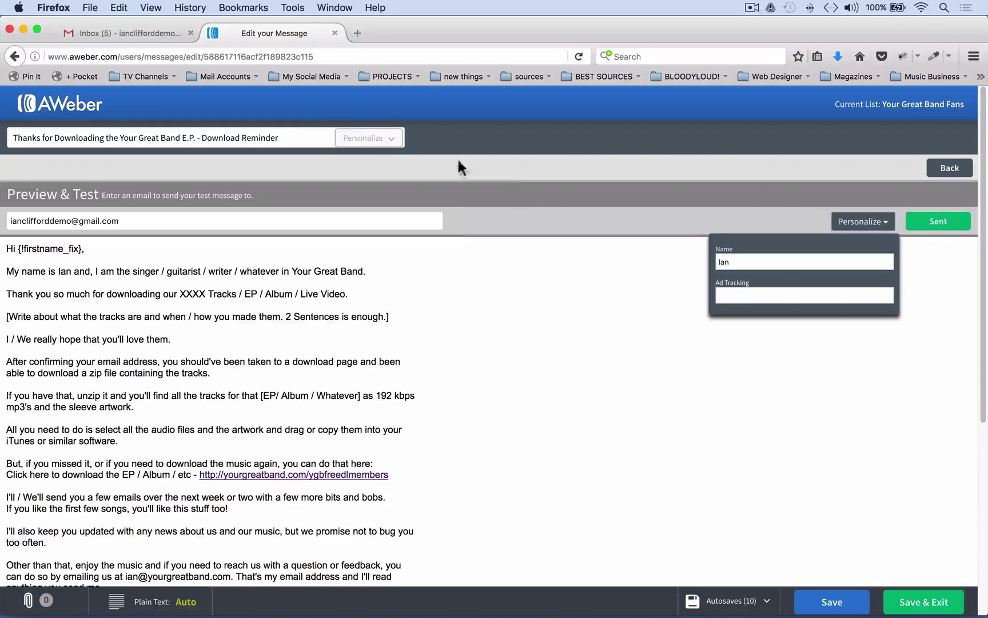
{"action": "left_click", "coordinate": [120, 30]}
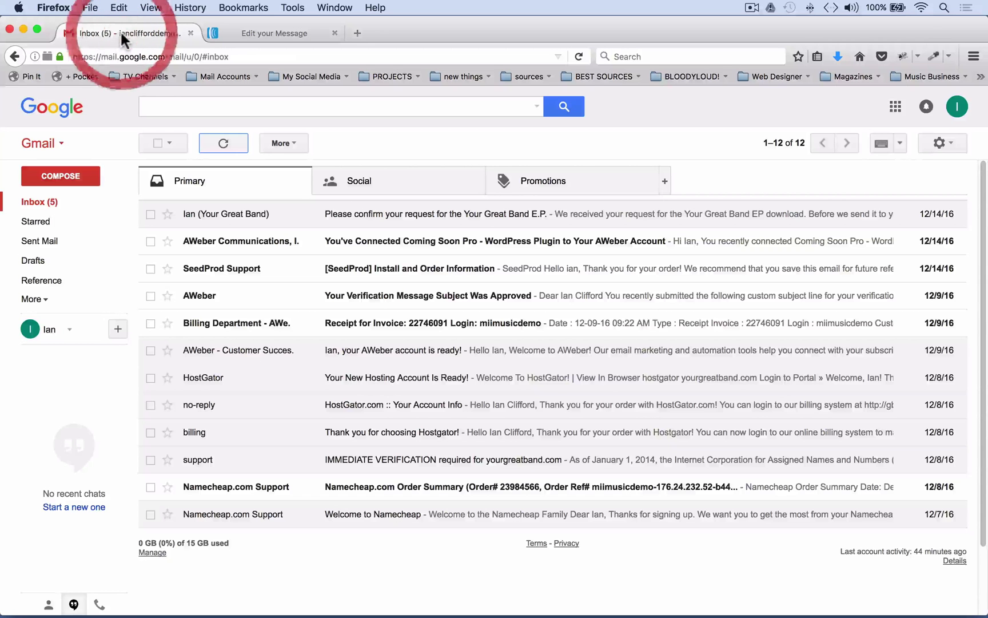
Refresh Gmail and open the 'Download Reminder' test email, scrolling through its full body
{"action": "left_click", "coordinate": [224, 145]}
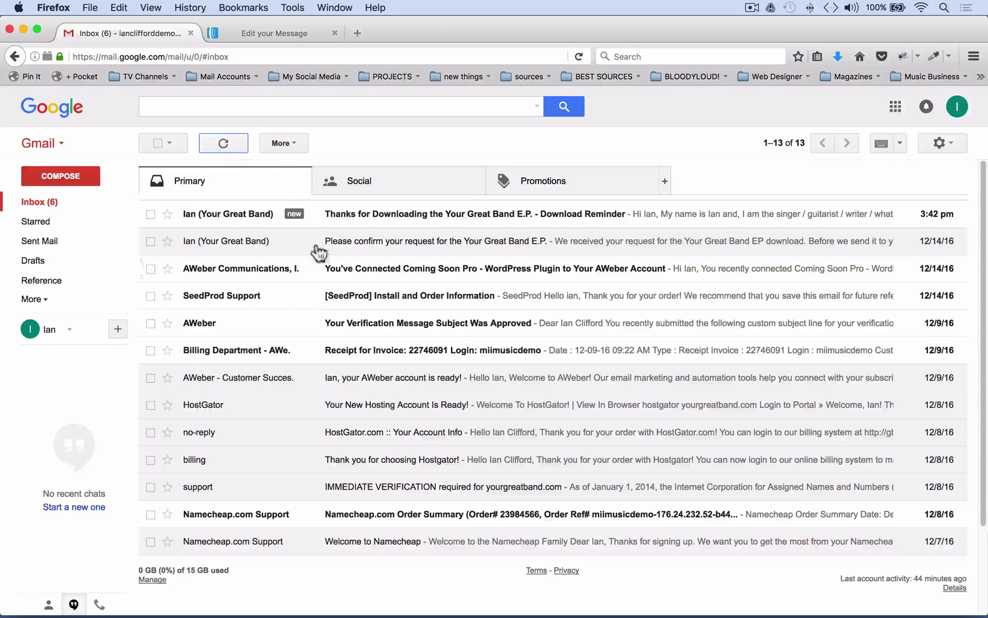
{"action": "left_click", "coordinate": [456, 216]}
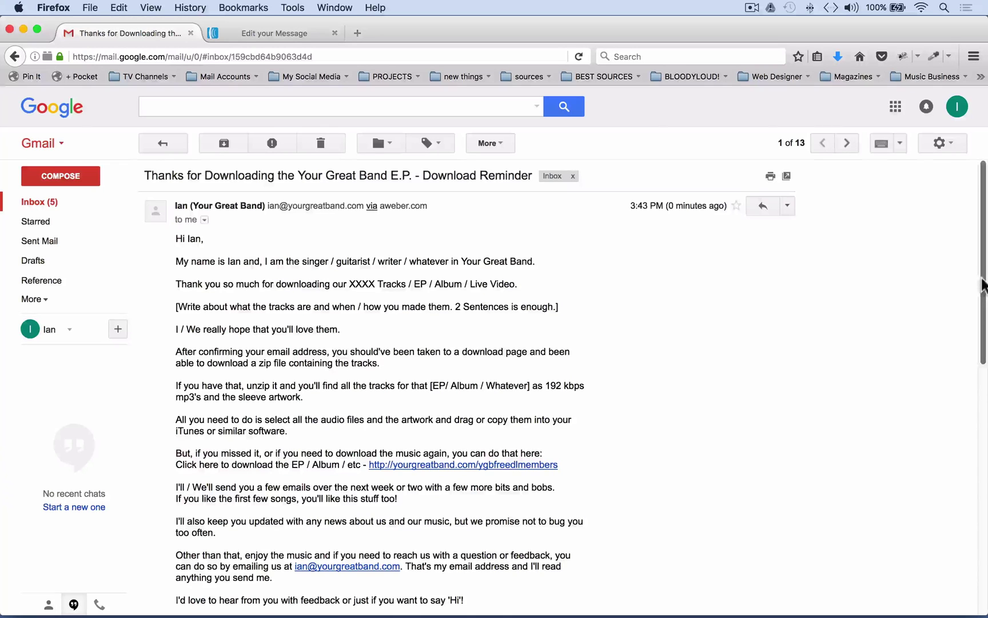
{"action": "left_click_drag", "start_coordinate": [984, 294], "coordinate": [984, 353]}
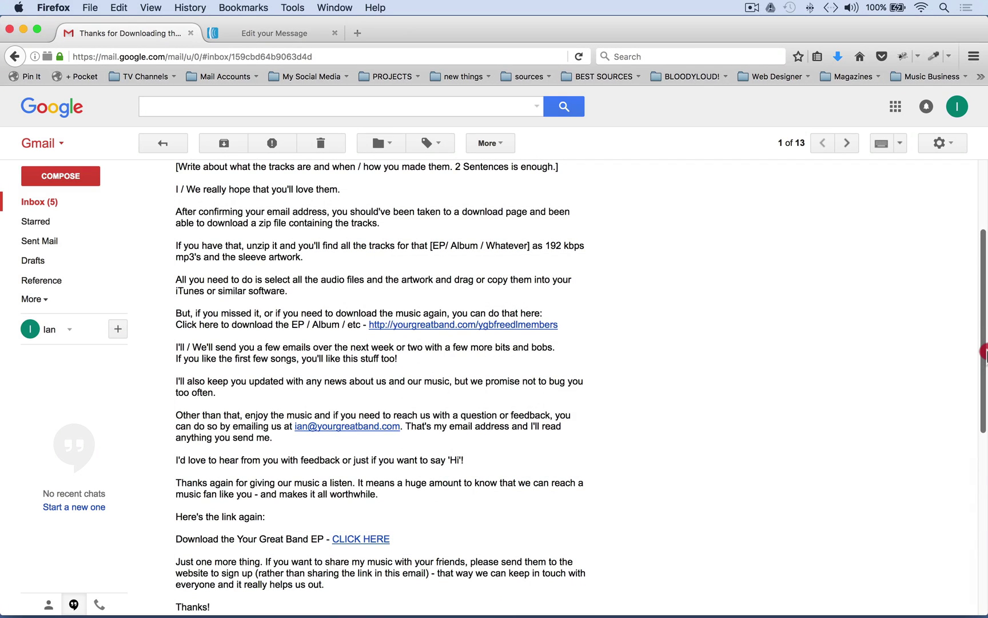
{"action": "left_click", "coordinate": [410, 324]}
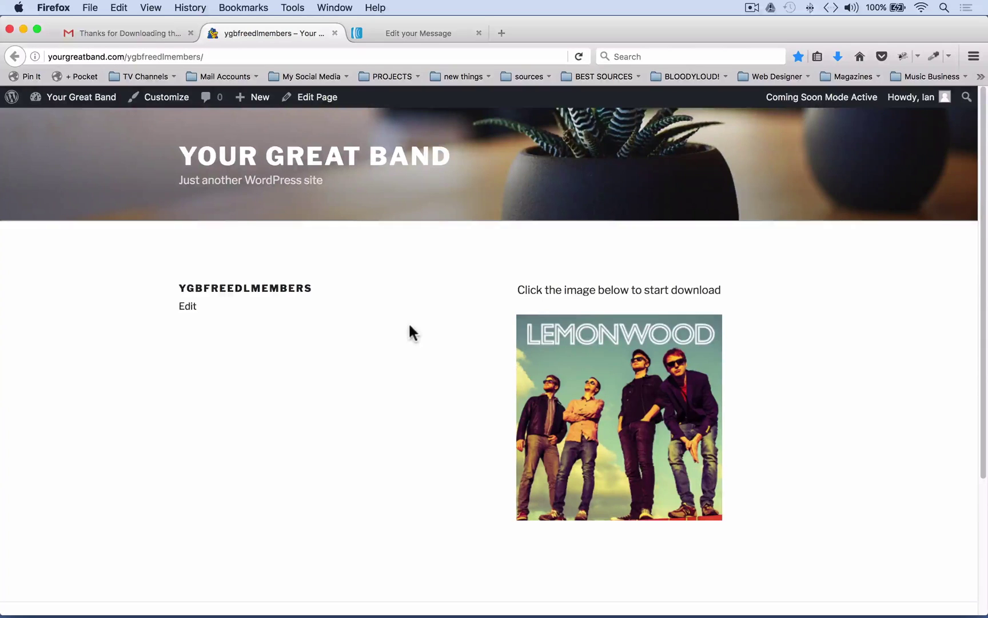
{"action": "left_click", "coordinate": [109, 34]}
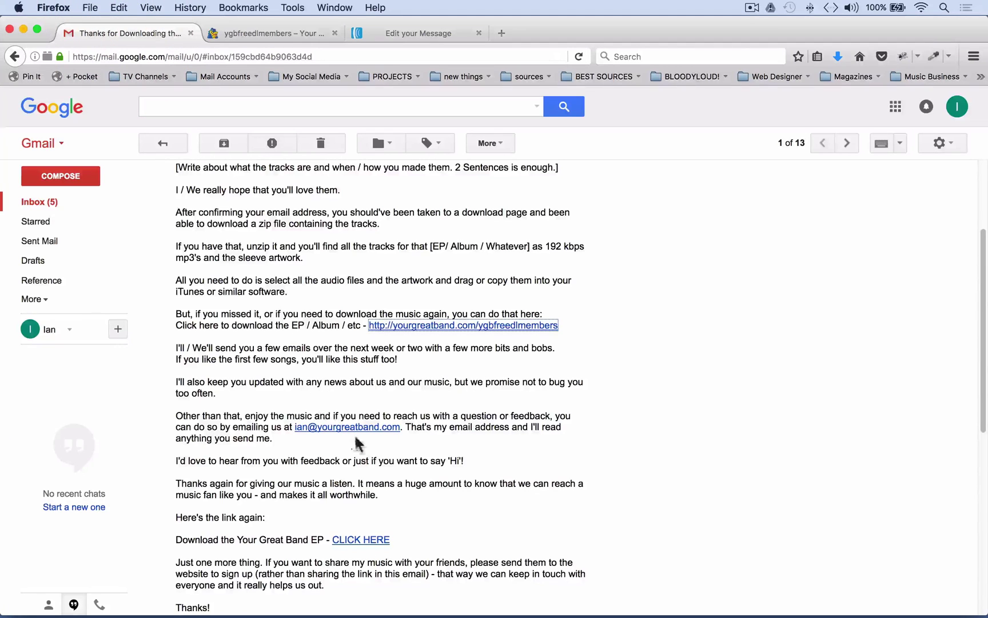
{"action": "left_click", "coordinate": [360, 540]}
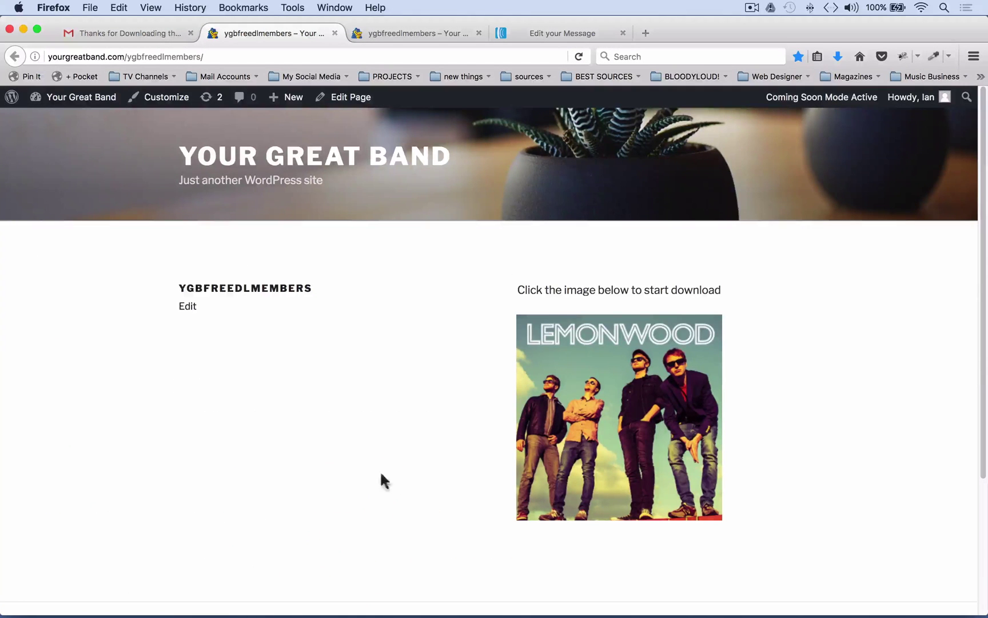
{"action": "left_click", "coordinate": [334, 32]}
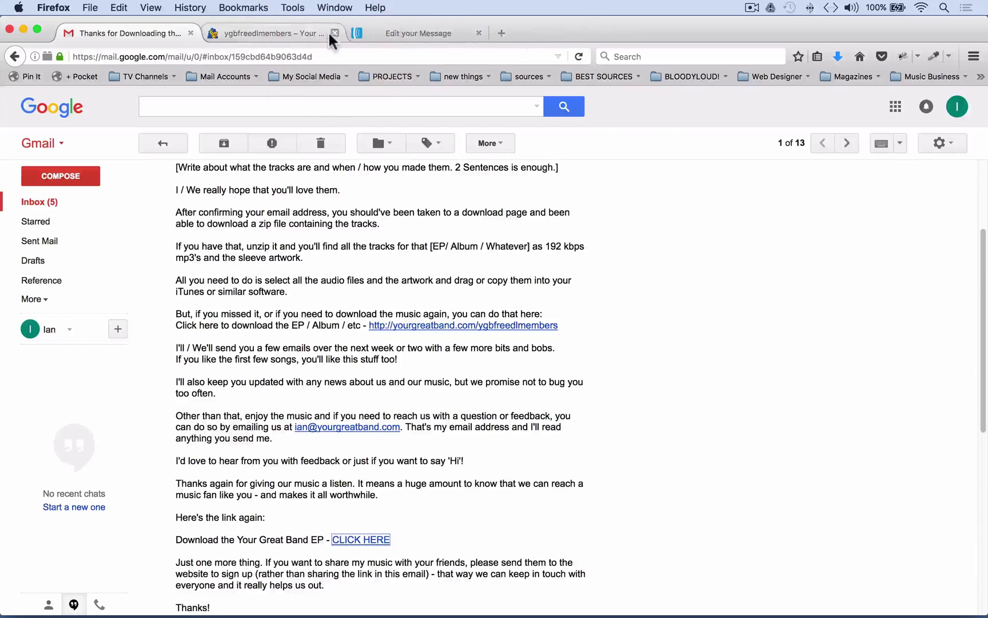
{"action": "left_click", "coordinate": [334, 33]}
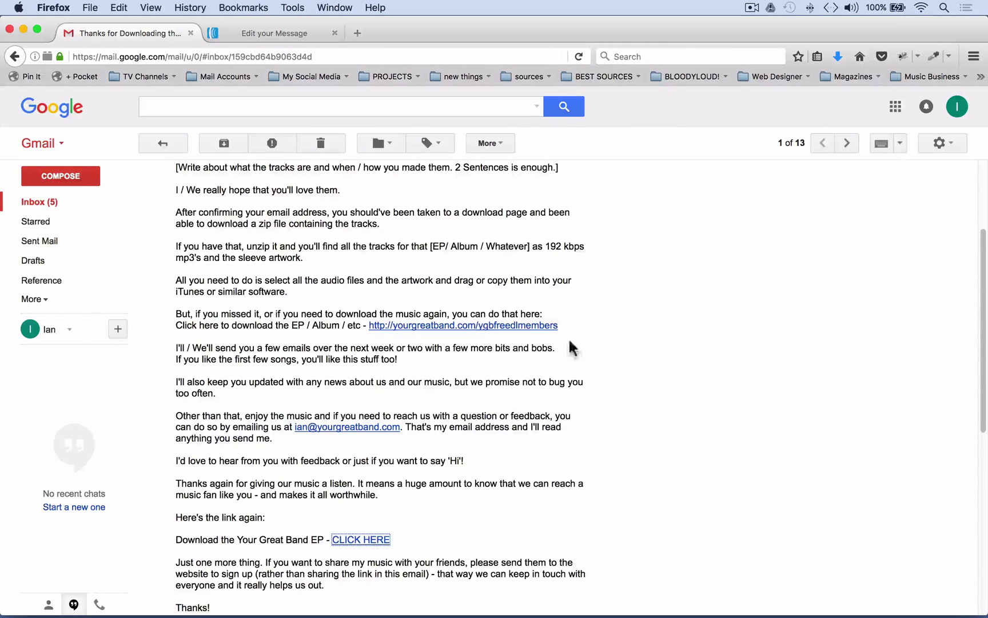
{"action": "left_click_drag", "start_coordinate": [984, 352], "coordinate": [971, 258]}
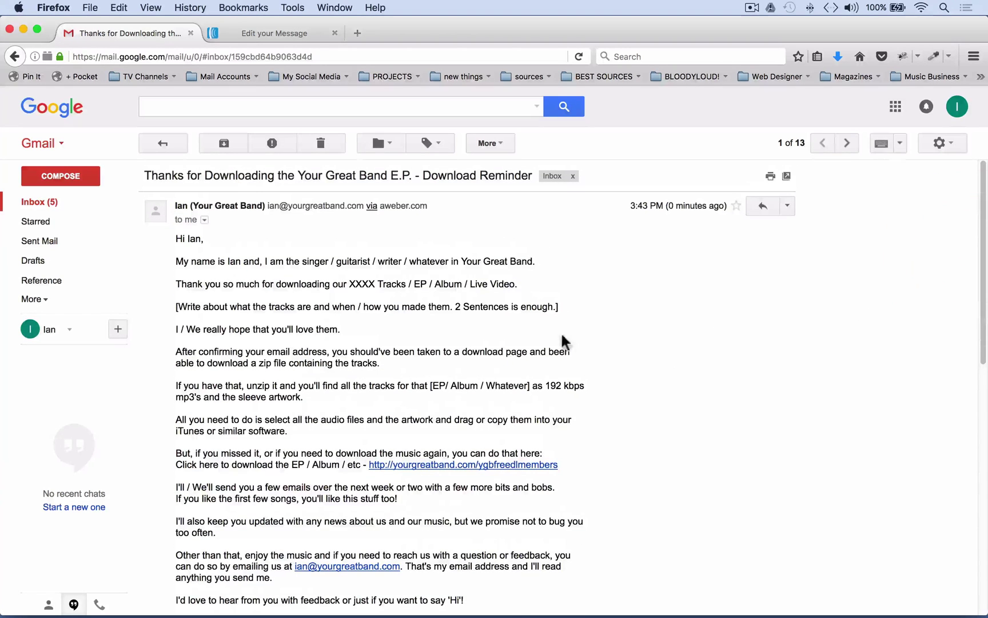
Save and exit the download-reminder, then add it as follow-up message 1, sent immediately
{"action": "left_click", "coordinate": [260, 32]}
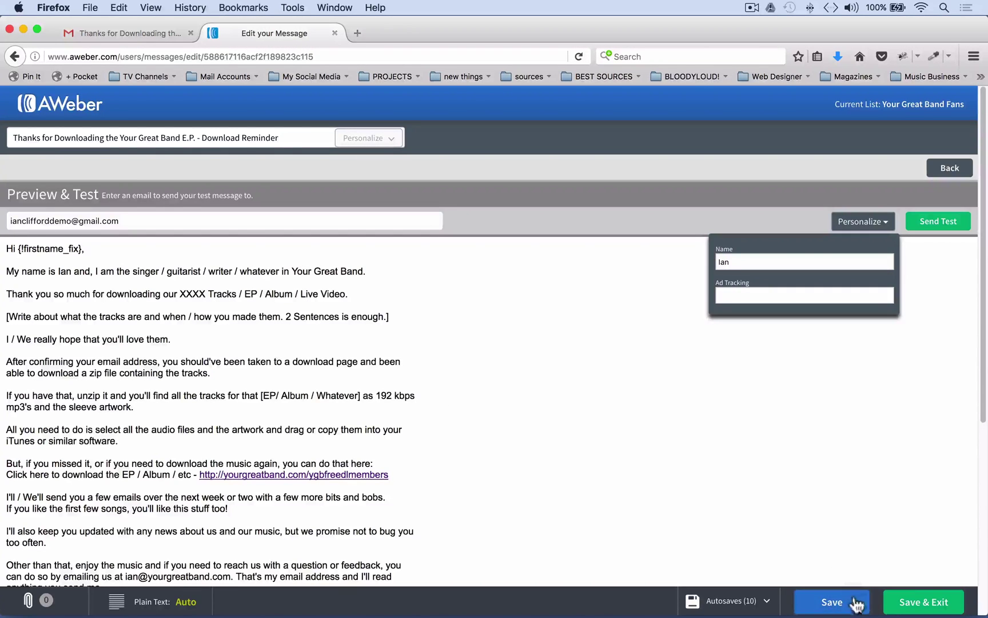
{"action": "left_click", "coordinate": [913, 612]}
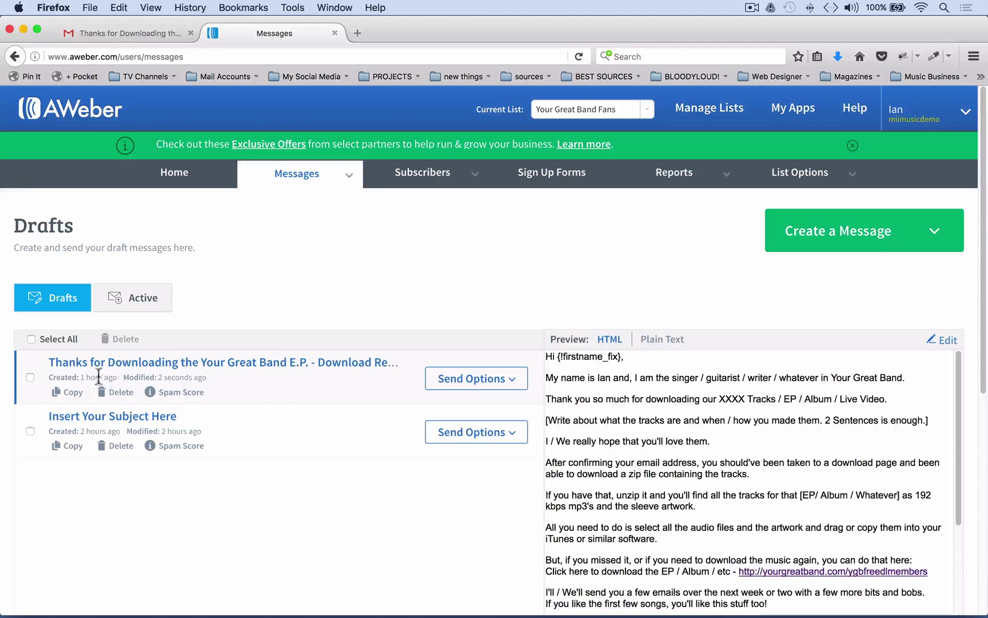
{"action": "left_click", "coordinate": [515, 387]}
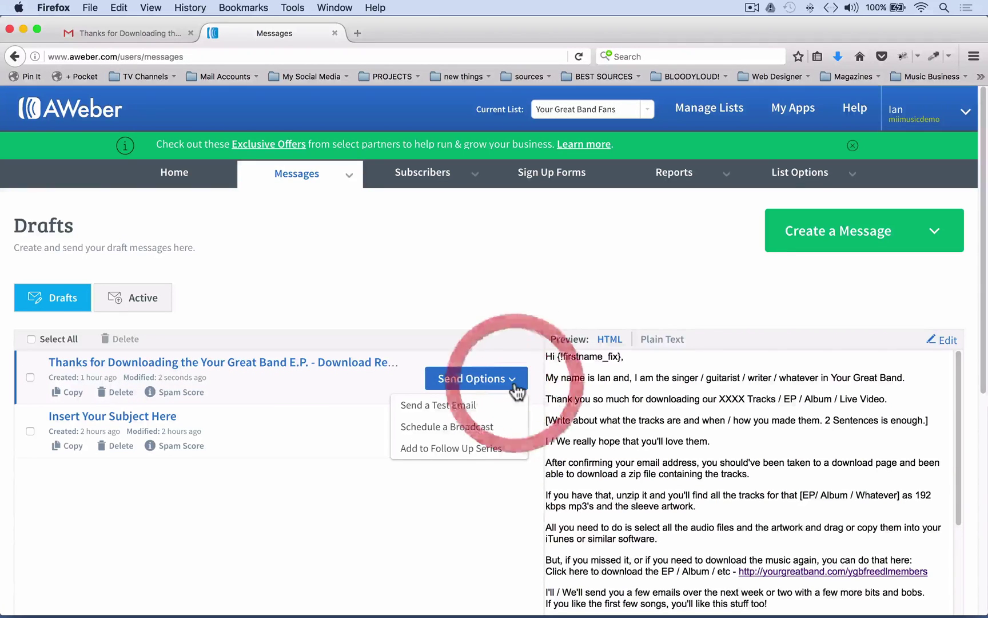
{"action": "left_click", "coordinate": [456, 449]}
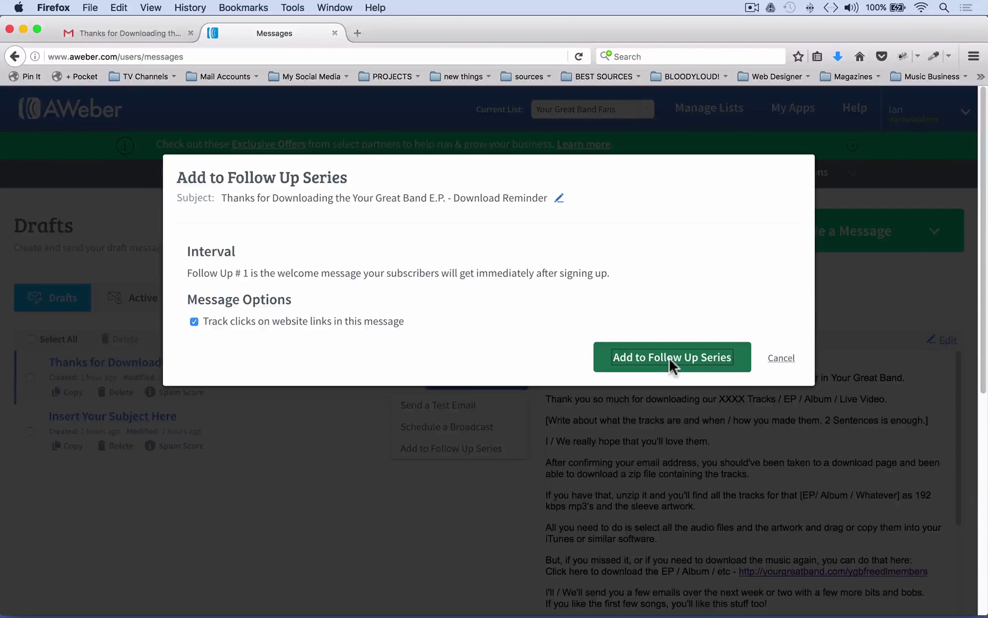
{"action": "left_click", "coordinate": [670, 358]}
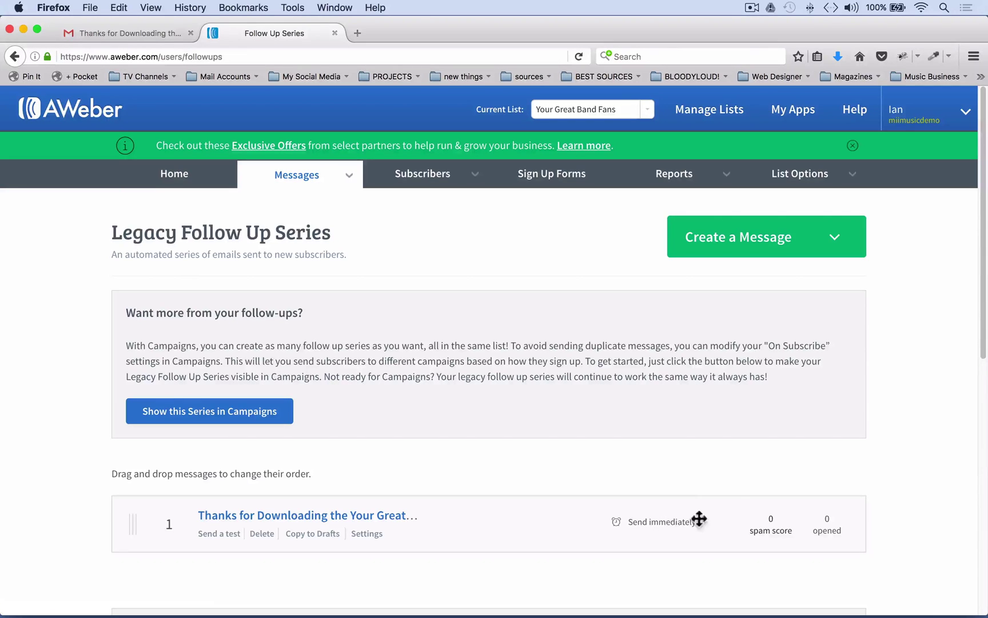
{"action": "mouse_move", "coordinate": [984, 327]}
{"action": "left_mouse_down"}
{"action": "mouse_move", "coordinate": [984, 431]}
{"action": "mouse_move", "coordinate": [982, 324]}
{"action": "left_mouse_up"}
{"action": "left_click", "coordinate": [982, 324]}
{"action": "mouse_move", "coordinate": [982, 348]}
{"action": "left_mouse_down"}
{"action": "mouse_move", "coordinate": [984, 393]}
{"action": "mouse_move", "coordinate": [965, 345]}
{"action": "left_mouse_up"}
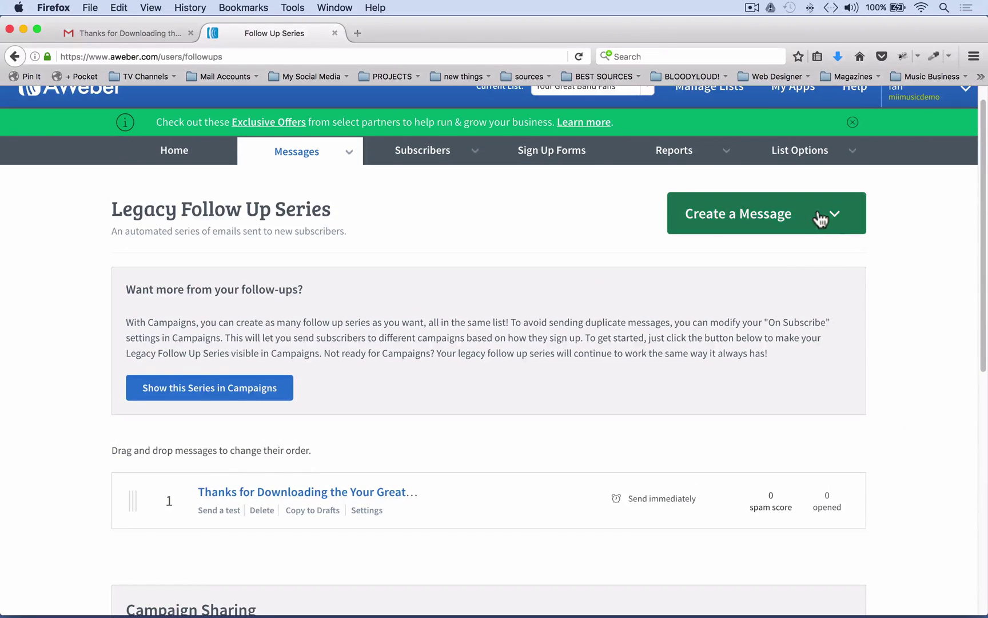
{"action": "left_click", "coordinate": [835, 215]}
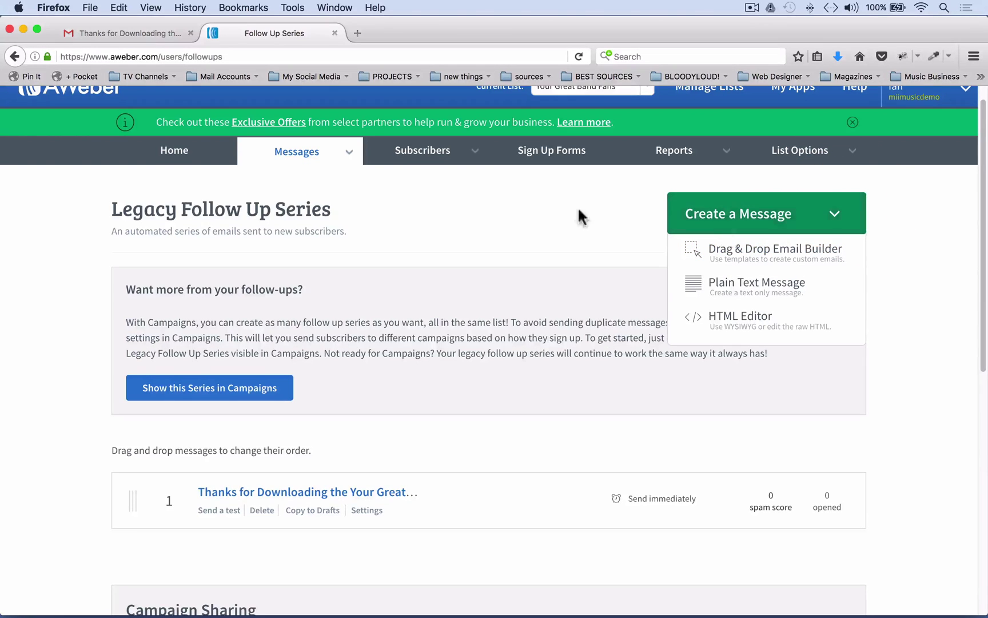
{"action": "left_click", "coordinate": [345, 153]}
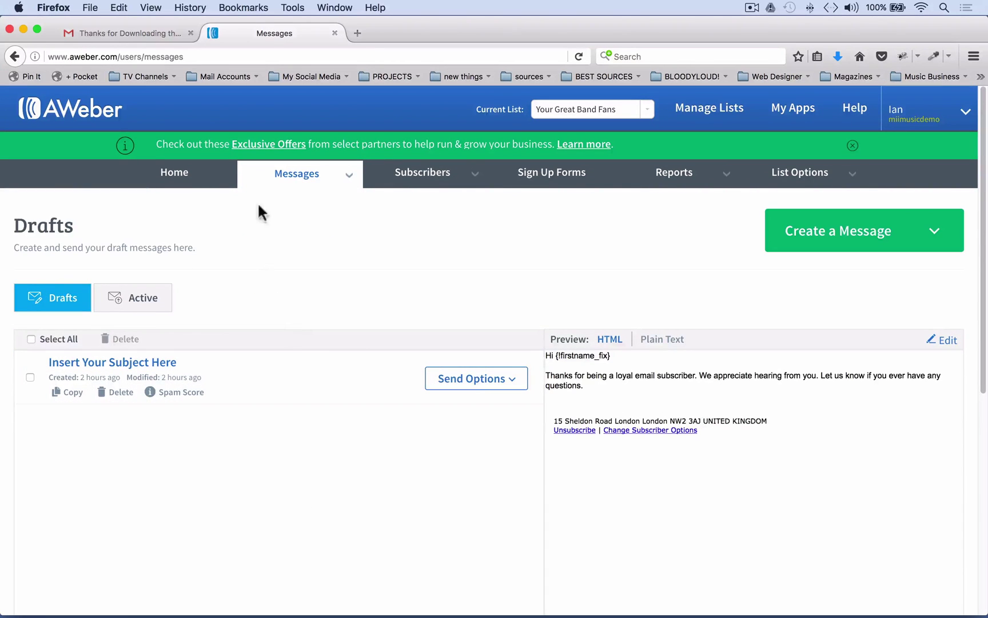
{"action": "mouse_move", "coordinate": [353, 183]}
{"action": "left_click", "coordinate": [327, 235]}
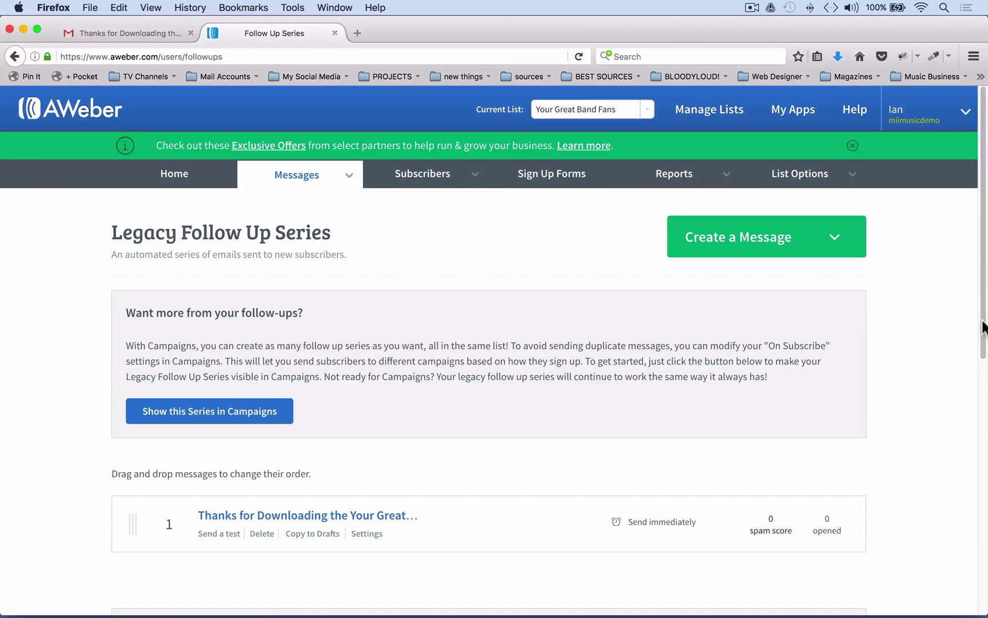
{"action": "left_click_drag", "start_coordinate": [983, 323], "coordinate": [984, 362]}
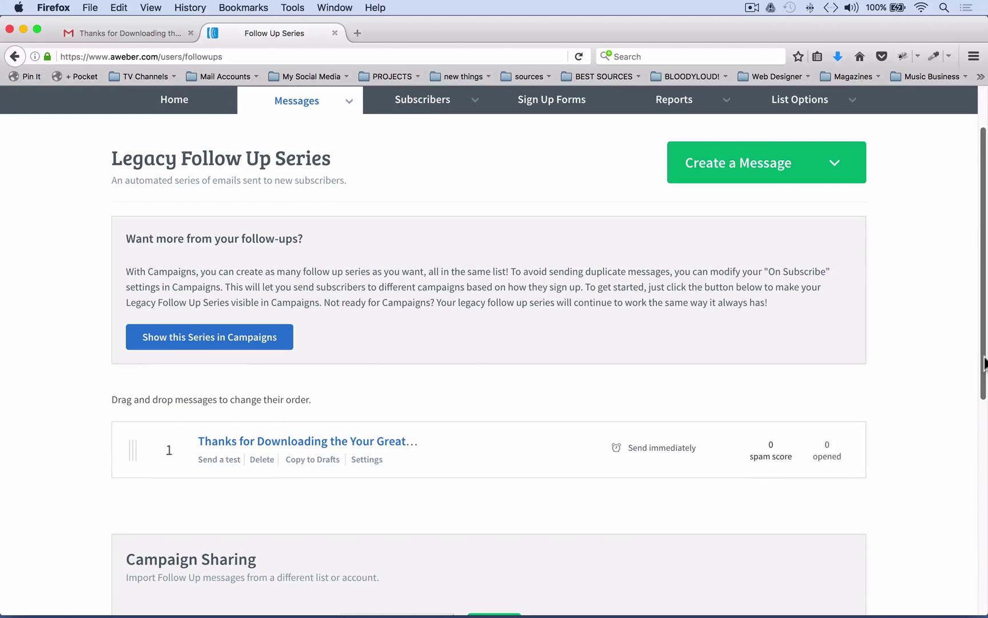
{"action": "left_click_drag", "start_coordinate": [984, 363], "coordinate": [984, 367]}
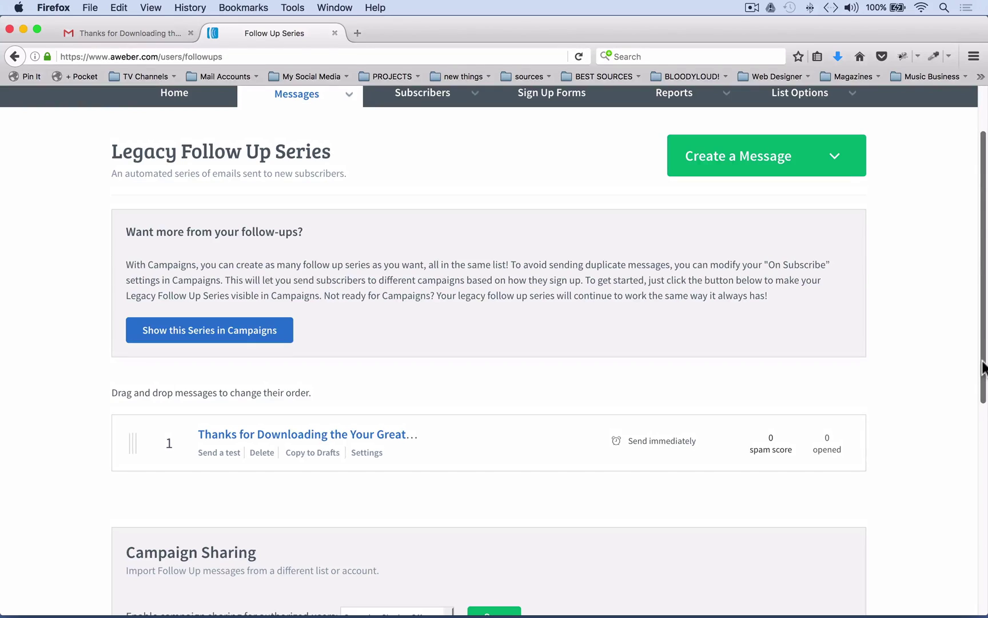
{"action": "left_click", "coordinate": [984, 367]}
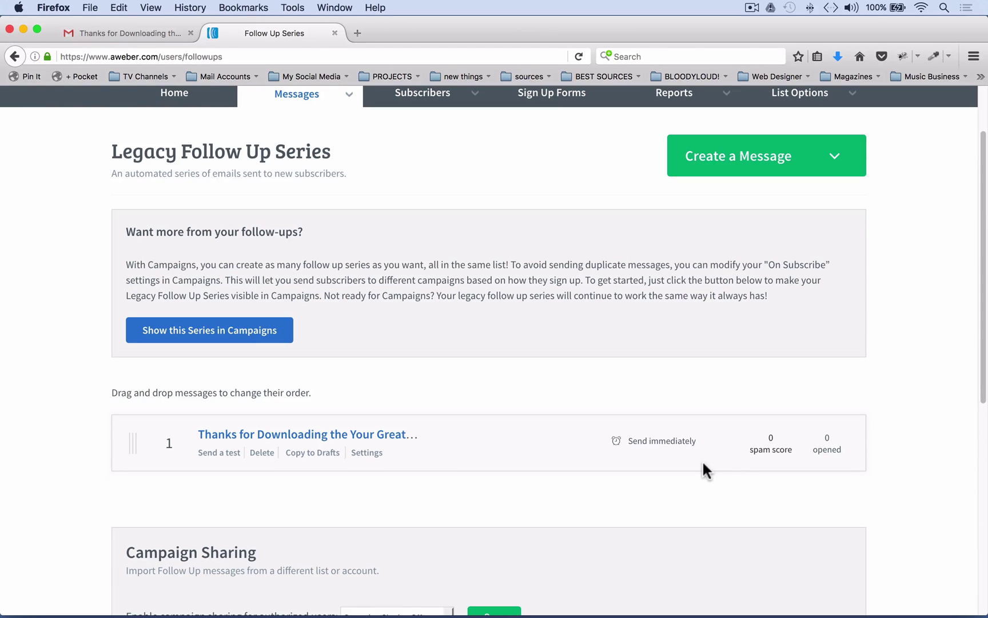
{"action": "left_click", "coordinate": [305, 97]}
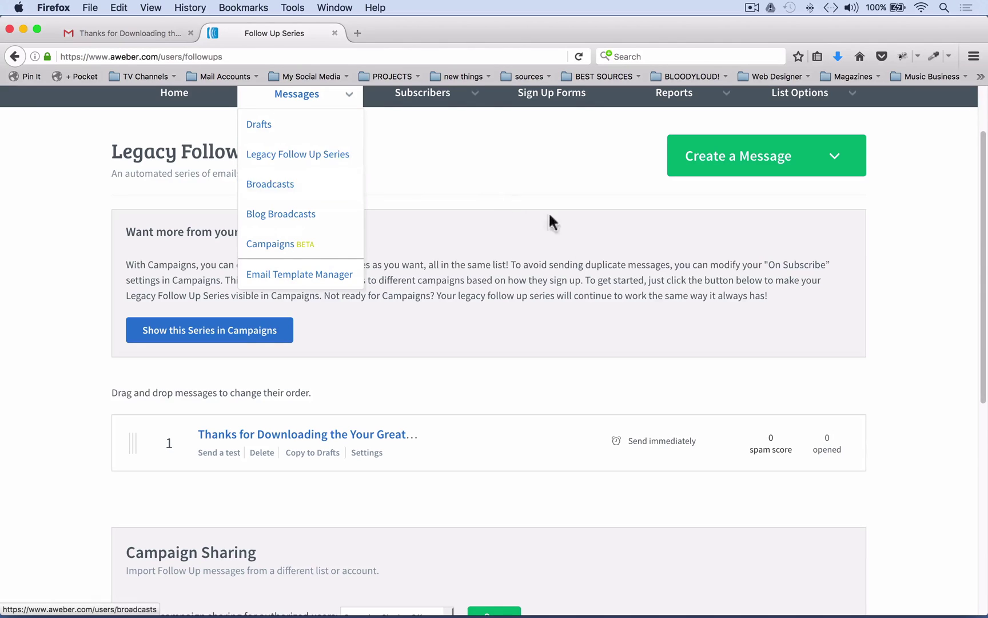
{"action": "left_click", "coordinate": [948, 371]}
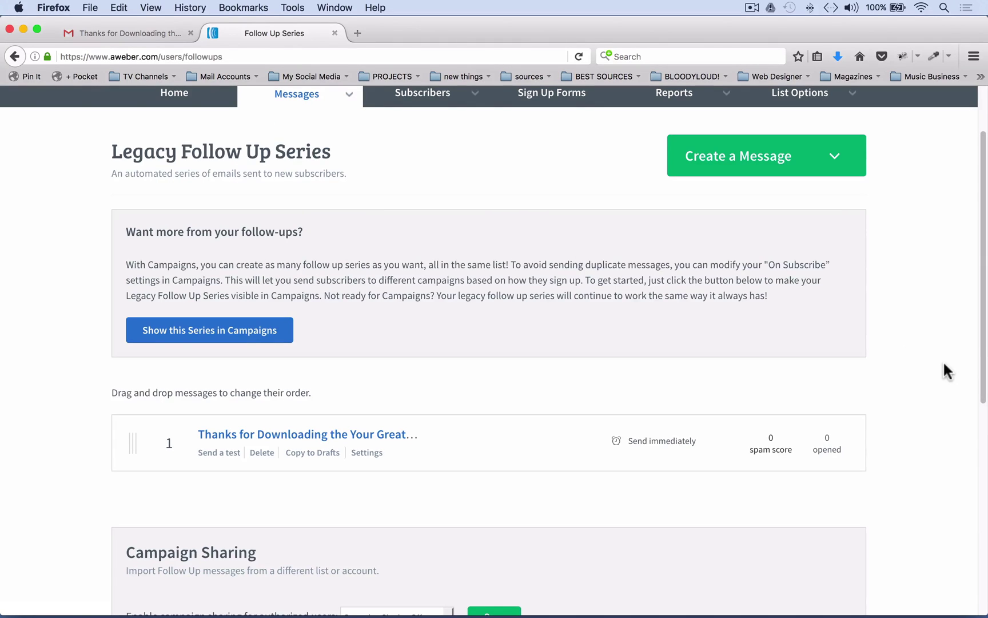